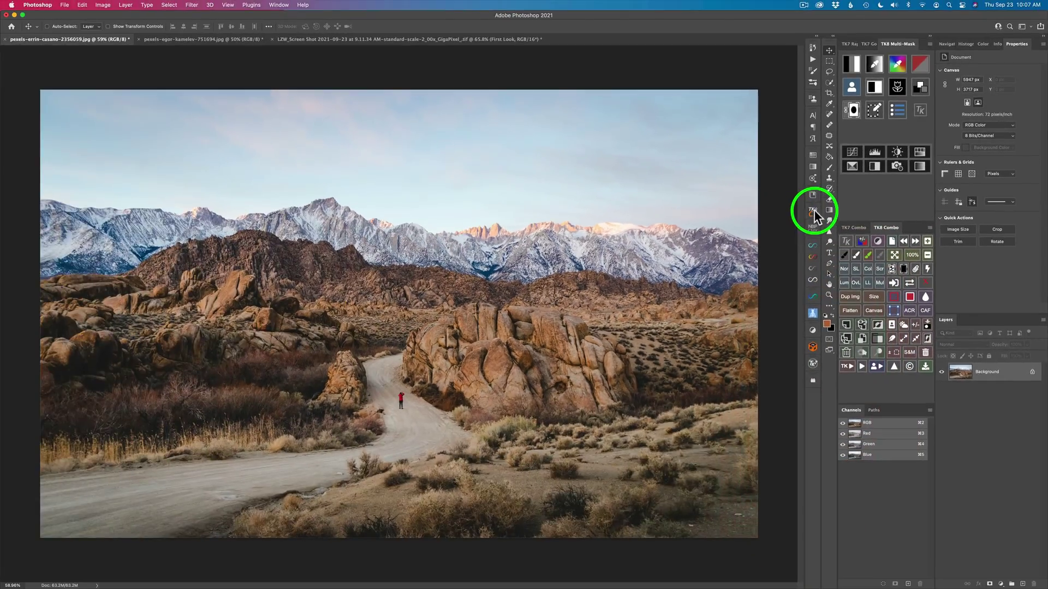
Briefly pop out the combo tools, then show the TK8 colour-grading wheel.
{"action": "left_click", "coordinate": [812, 210]}
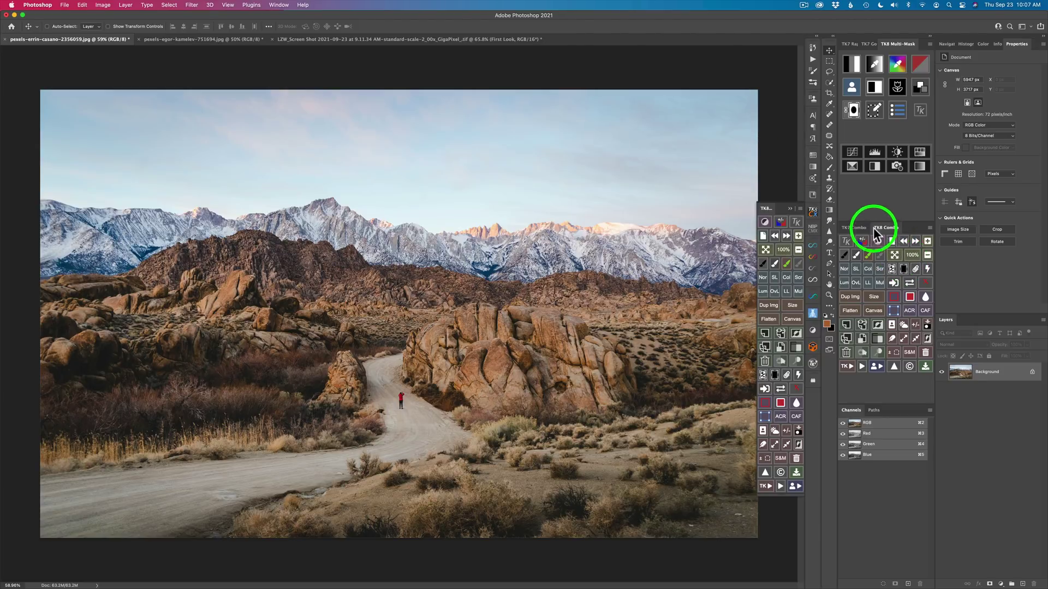
{"action": "left_click", "coordinate": [811, 212]}
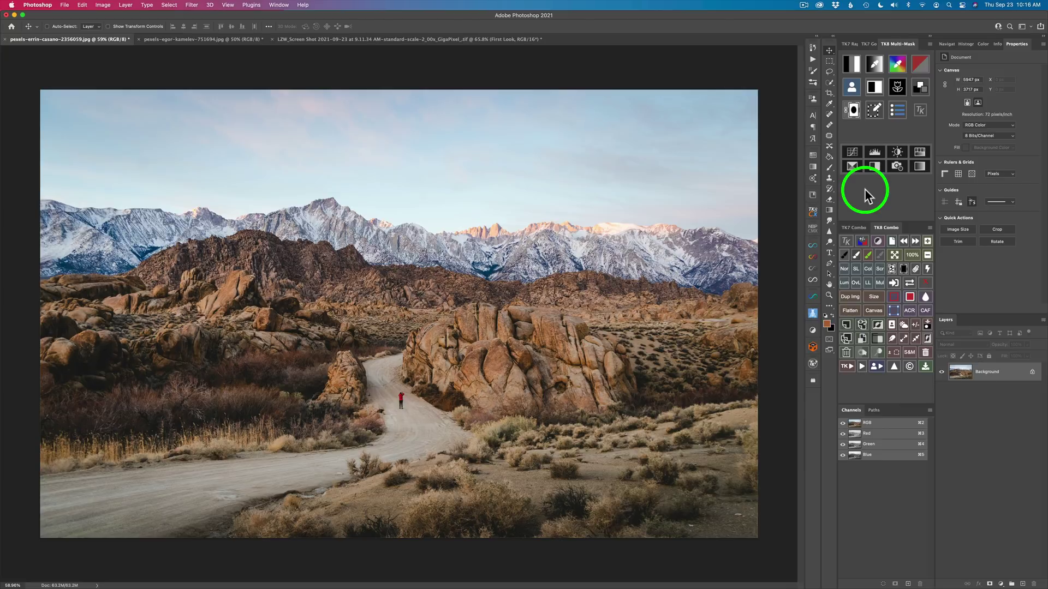
{"action": "left_click", "coordinate": [922, 89]}
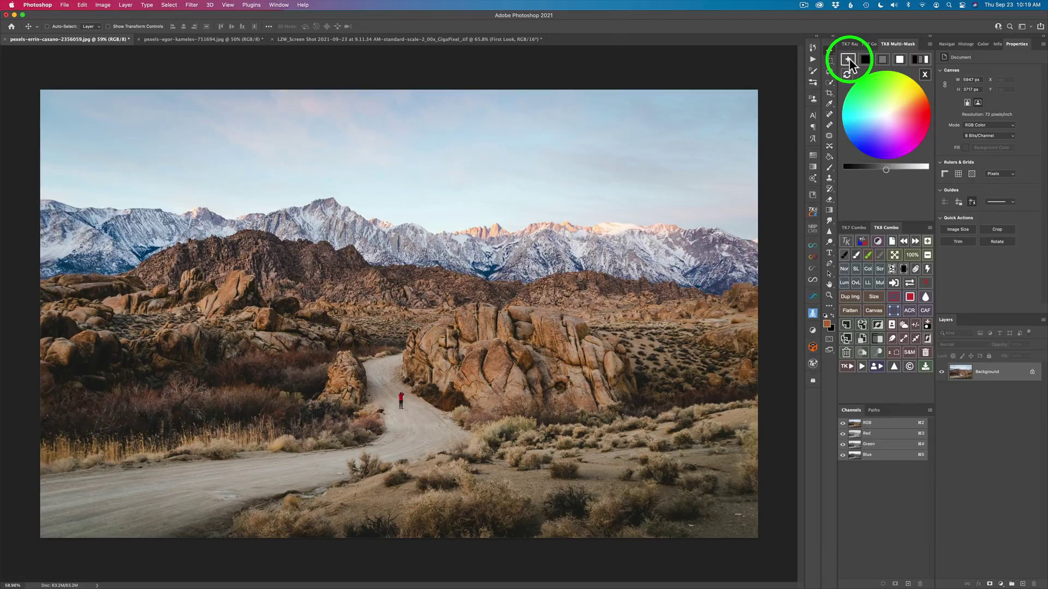
Add a masked Color Grading curves layer and tint its shadows blue-violet with a tuned black point.
{"action": "left_click", "coordinate": [848, 60]}
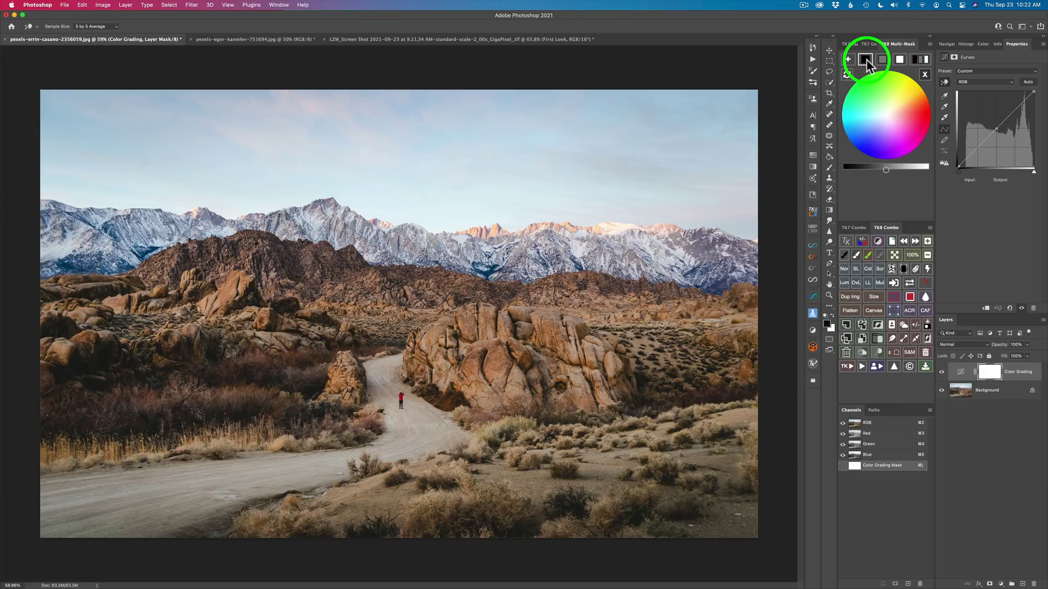
{"action": "left_click", "coordinate": [866, 59]}
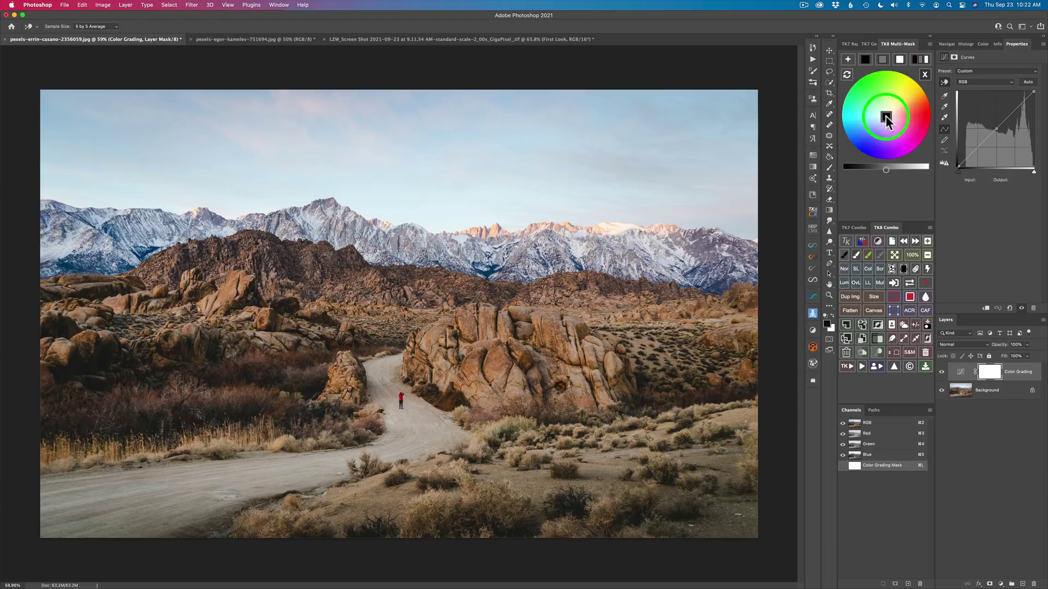
{"action": "left_click_drag", "start_coordinate": [880, 121], "coordinate": [875, 134]}
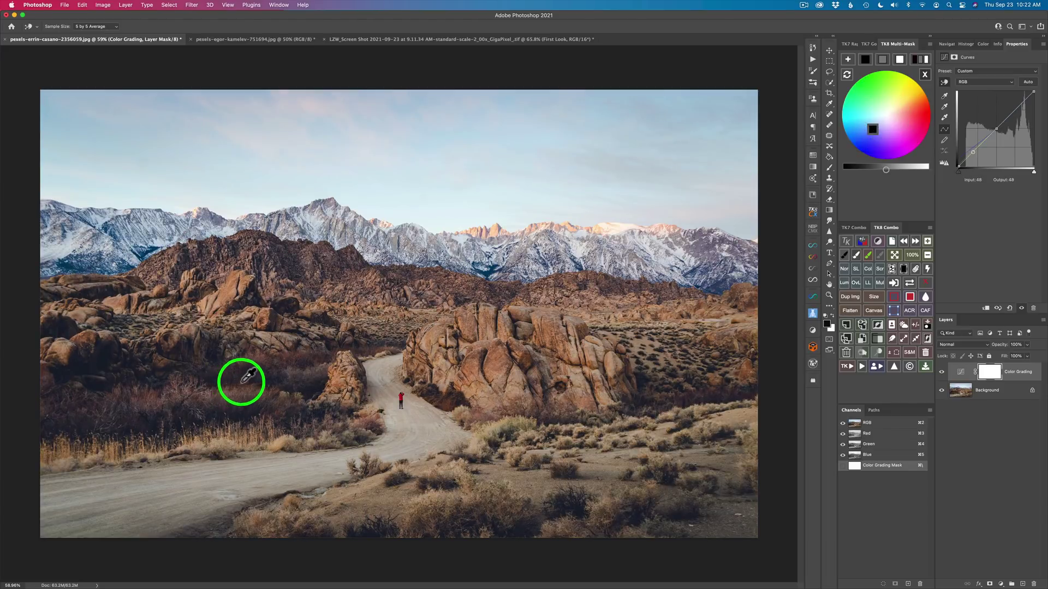
{"action": "left_click_drag", "start_coordinate": [873, 130], "coordinate": [885, 170]}
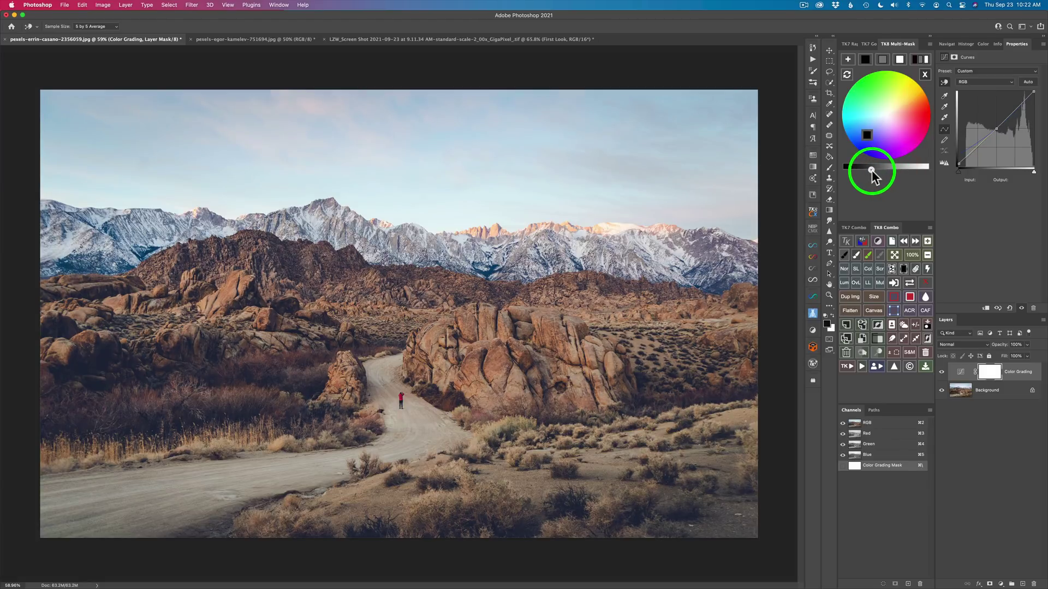
{"action": "left_click", "coordinate": [872, 170]}
{"action": "left_click_drag", "start_coordinate": [864, 169], "coordinate": [865, 171]}
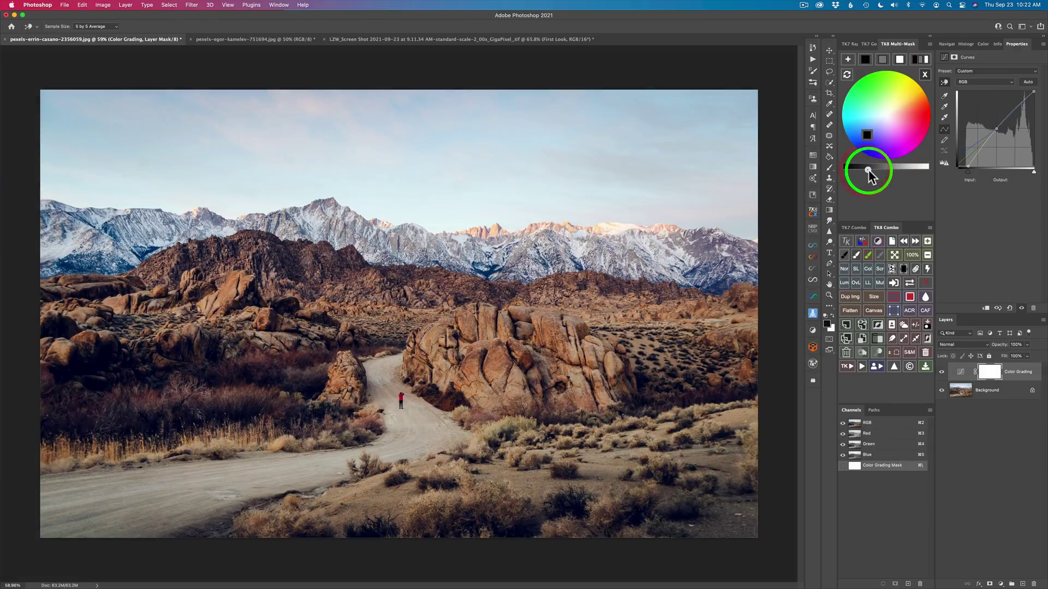
{"action": "left_click", "coordinate": [876, 169]}
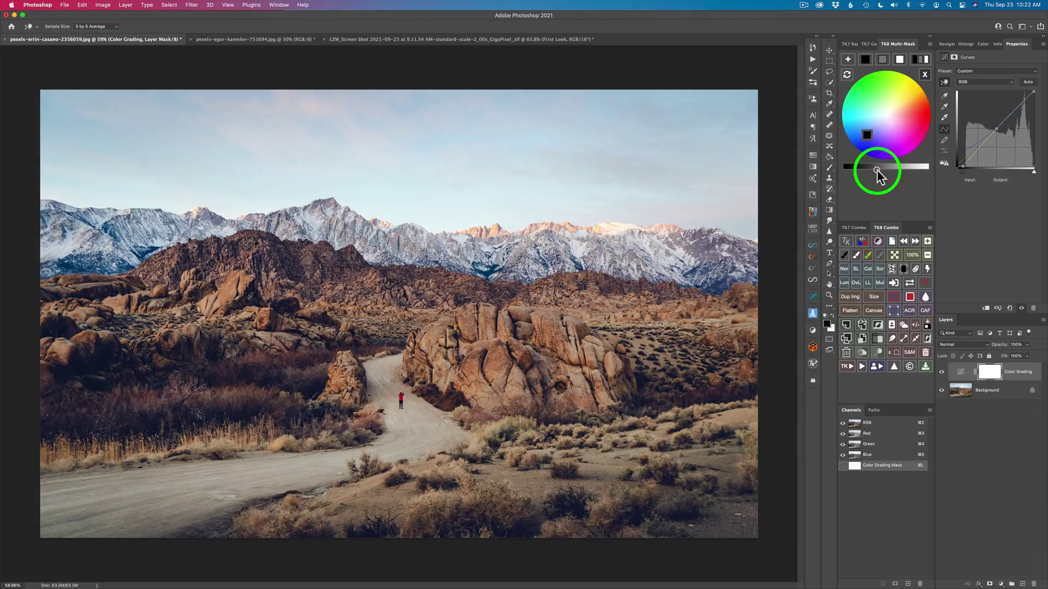
Compare the layer on and off, then warm the midtones toward red-magenta.
{"action": "left_click", "coordinate": [942, 373]}
{"action": "left_click", "coordinate": [942, 372]}
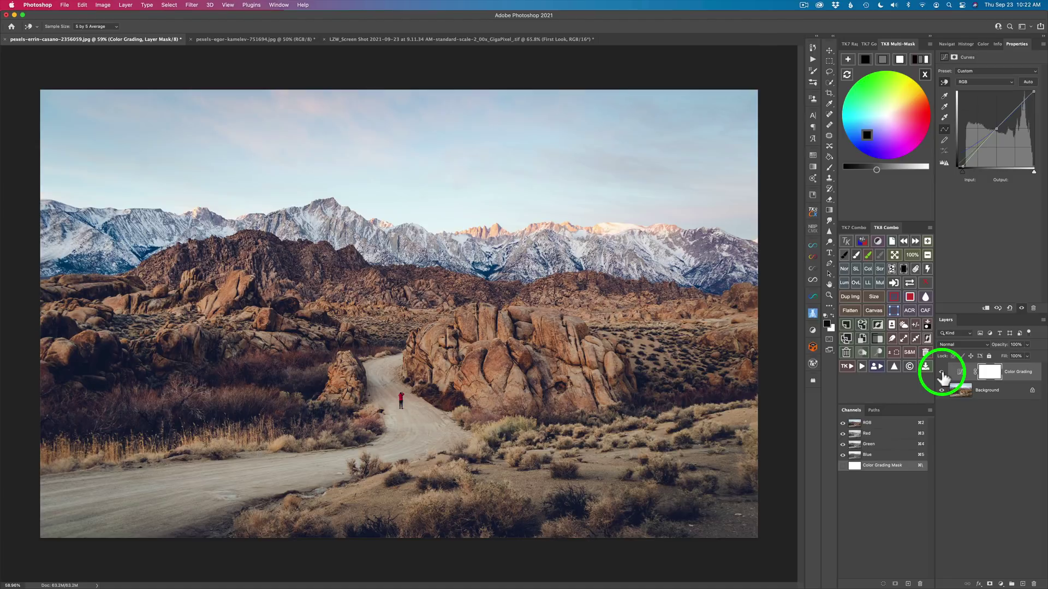
{"action": "left_click", "coordinate": [883, 60]}
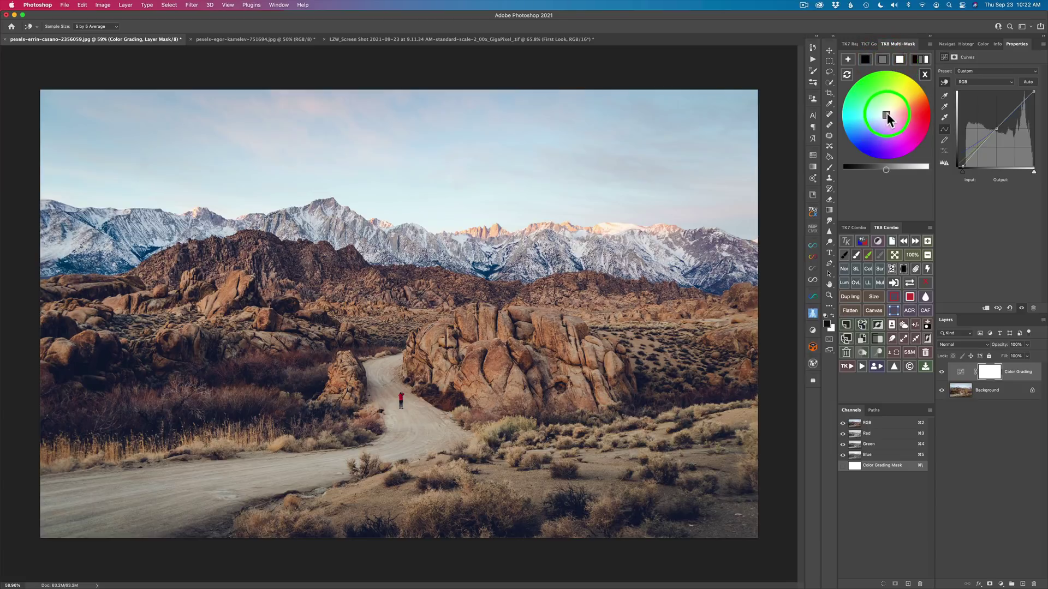
{"action": "left_click_drag", "start_coordinate": [893, 113], "coordinate": [900, 115]}
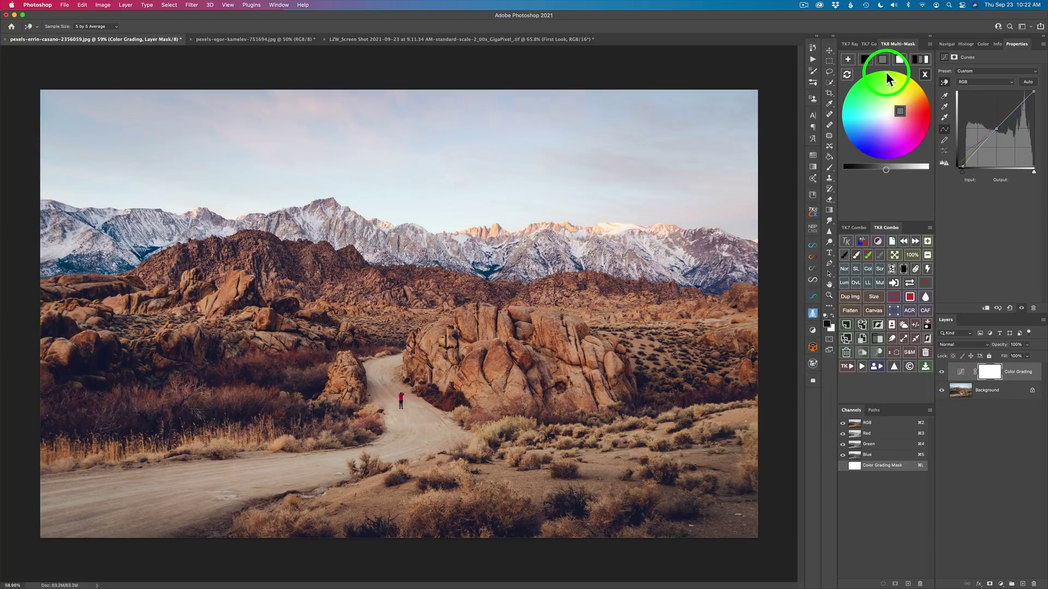
Switch the wheel to split mode with shadow and highlight markers.
{"action": "left_click", "coordinate": [921, 60]}
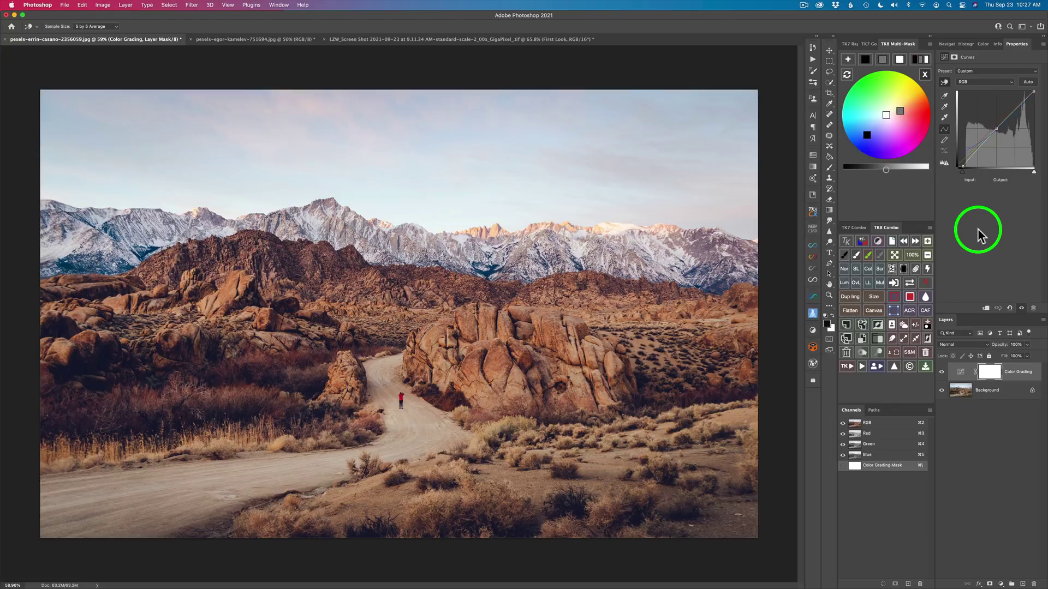
Return from the colour wheel to the mask tools, briefly viewing the TK8 Combo settings.
{"action": "left_click", "coordinate": [925, 74]}
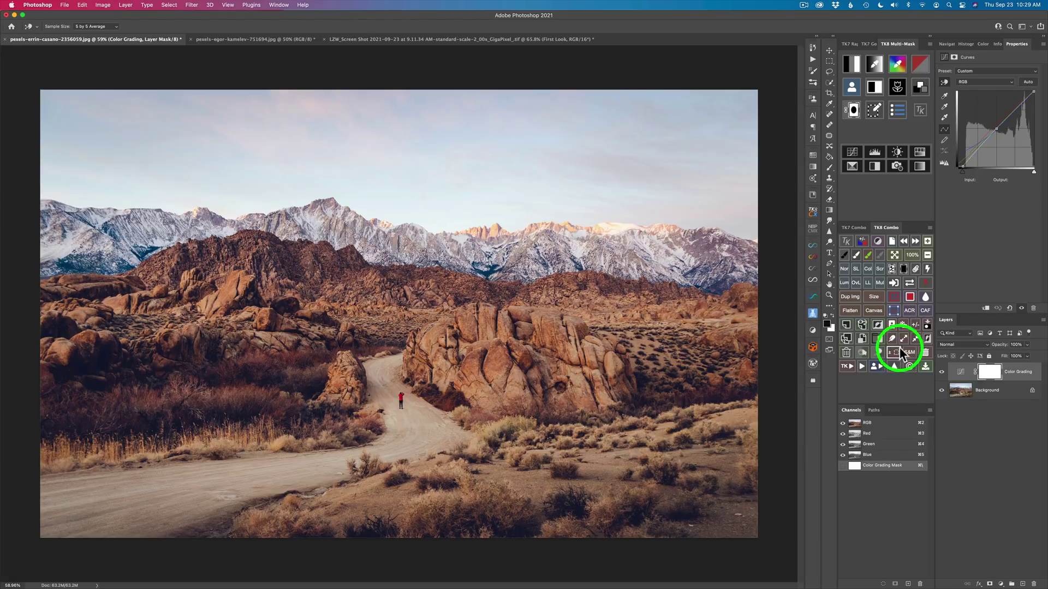
{"action": "left_click", "coordinate": [847, 242]}
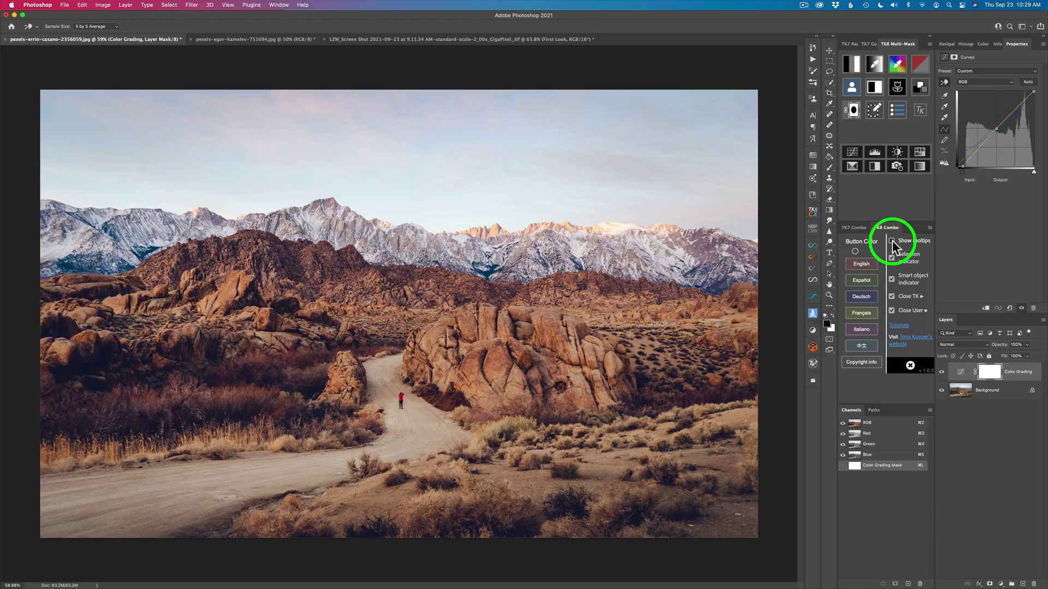
{"action": "left_click", "coordinate": [909, 365]}
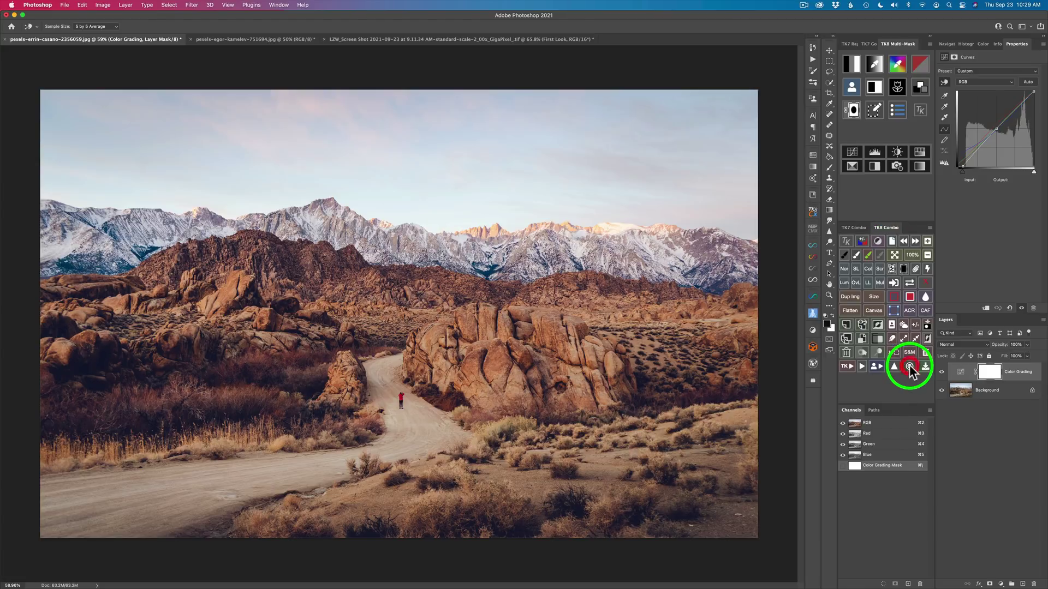
Select the sky and add a sky-masked Curves 1 layer lowering input 139 to 74.
{"action": "left_click", "coordinate": [903, 324]}
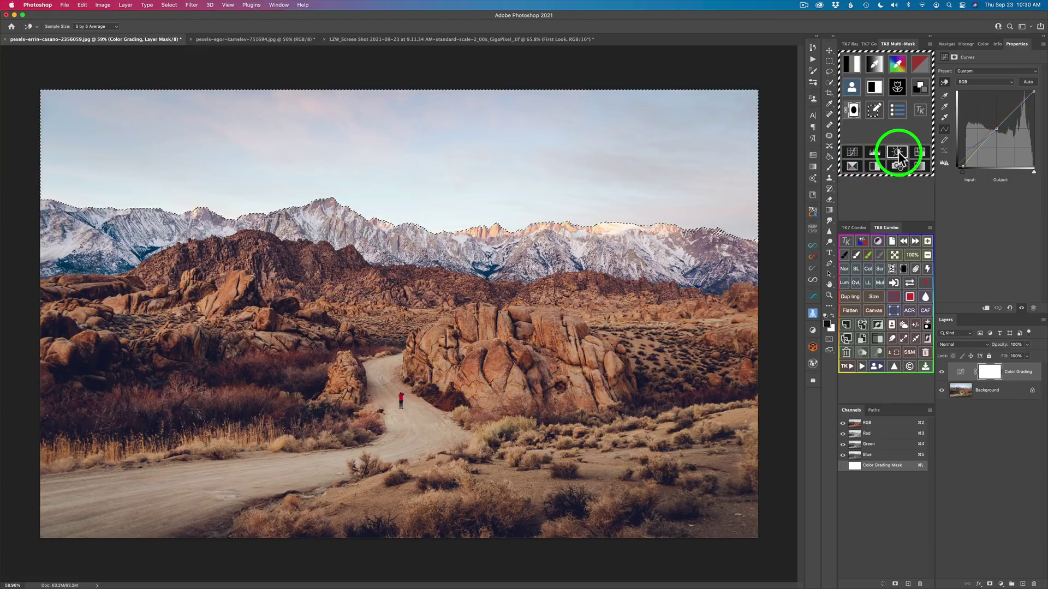
{"action": "left_click", "coordinate": [852, 152]}
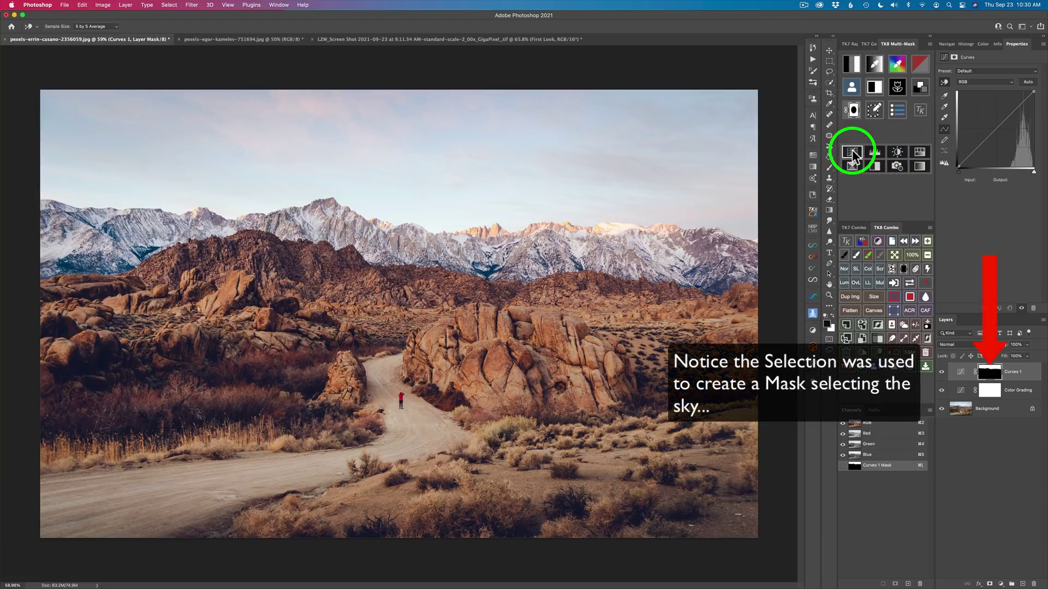
{"action": "left_click", "coordinate": [999, 125]}
{"action": "left_click_drag", "start_coordinate": [999, 125], "coordinate": [999, 144]}
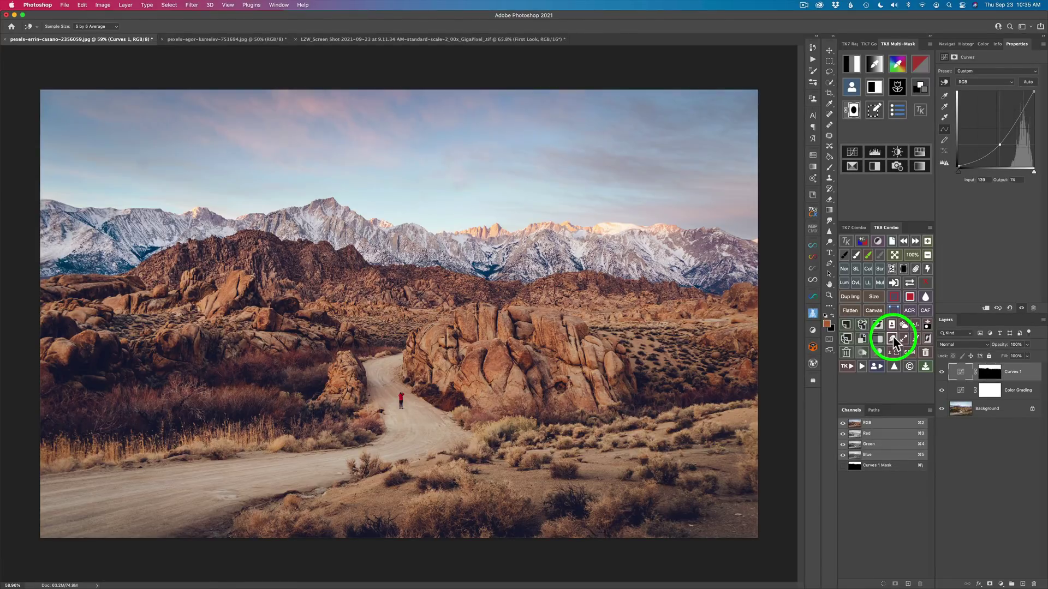
Add a white-masked Curves 2 layer with its curve pulled from 139 down to 102.
{"action": "left_click", "coordinate": [853, 152]}
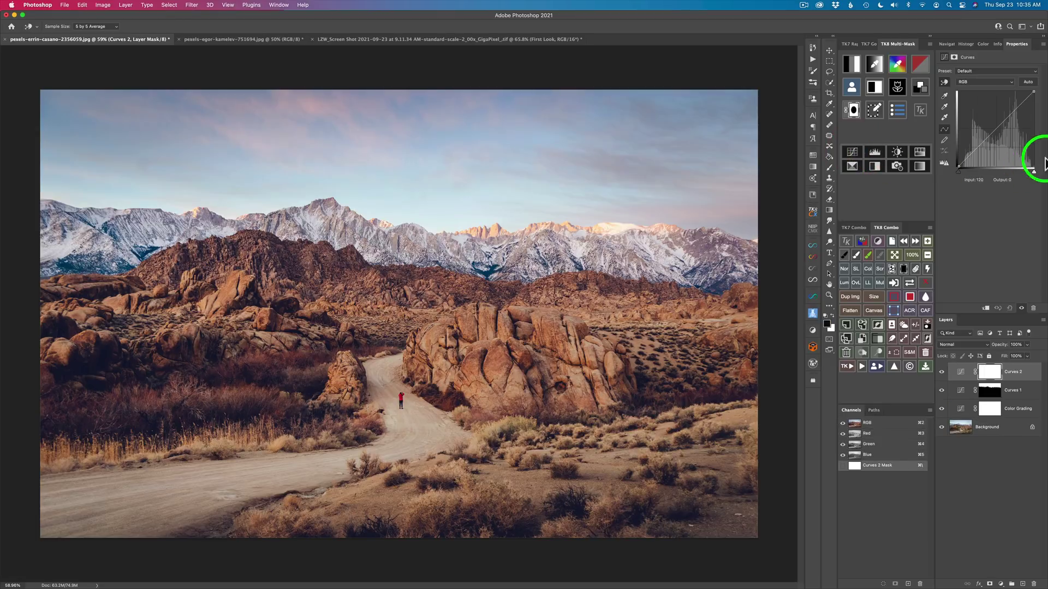
{"action": "left_click", "coordinate": [999, 127]}
{"action": "left_click_drag", "start_coordinate": [999, 126], "coordinate": [1000, 137]}
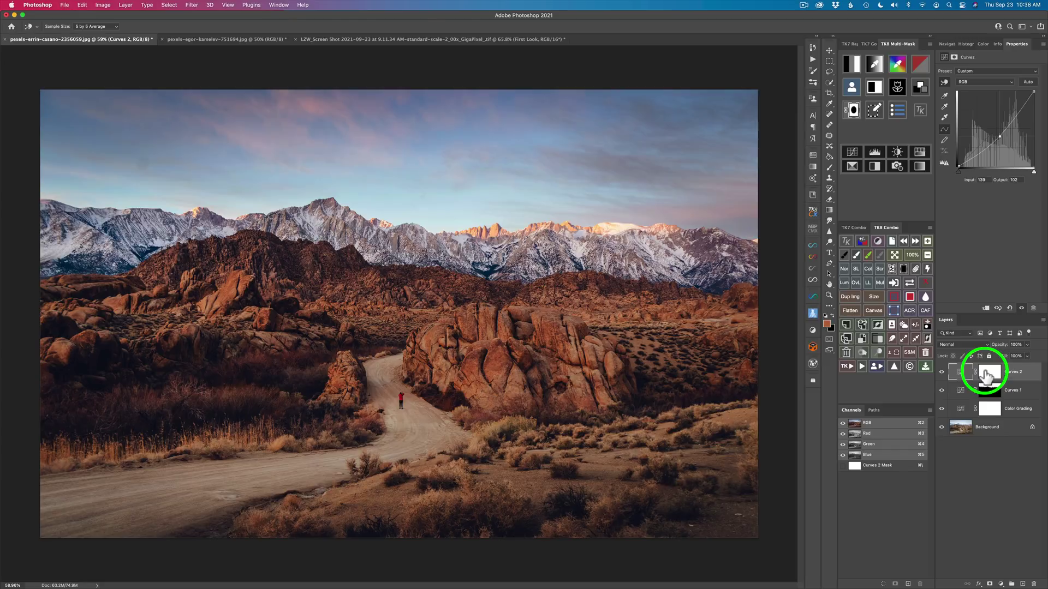
Turn the Curves 2 mask into a luminosity mask, trying zones 2 and 3 with on/off comparisons.
{"action": "left_click", "coordinate": [853, 111]}
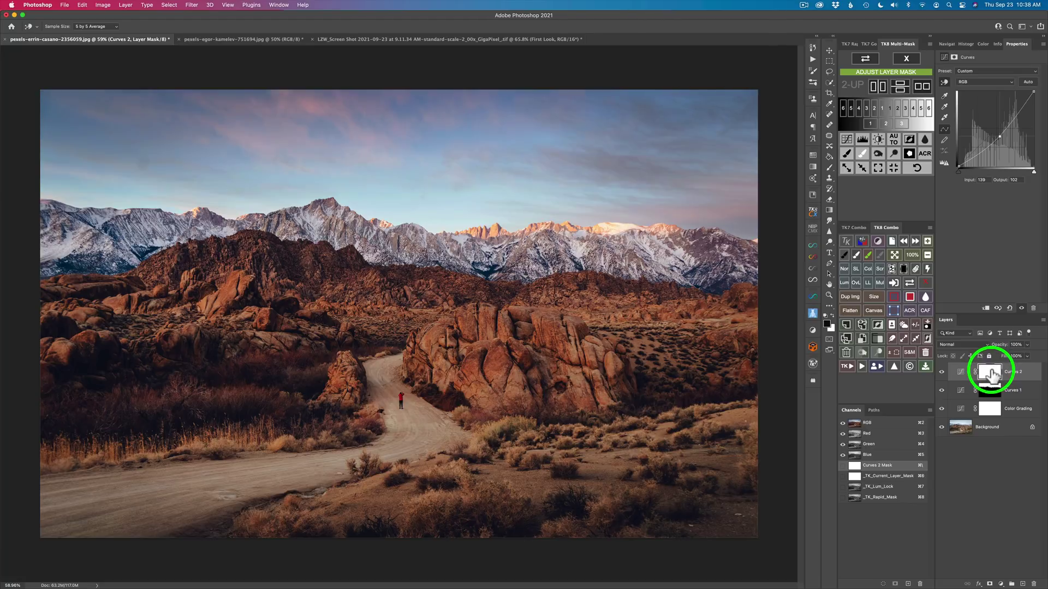
{"action": "left_click", "coordinate": [871, 122]}
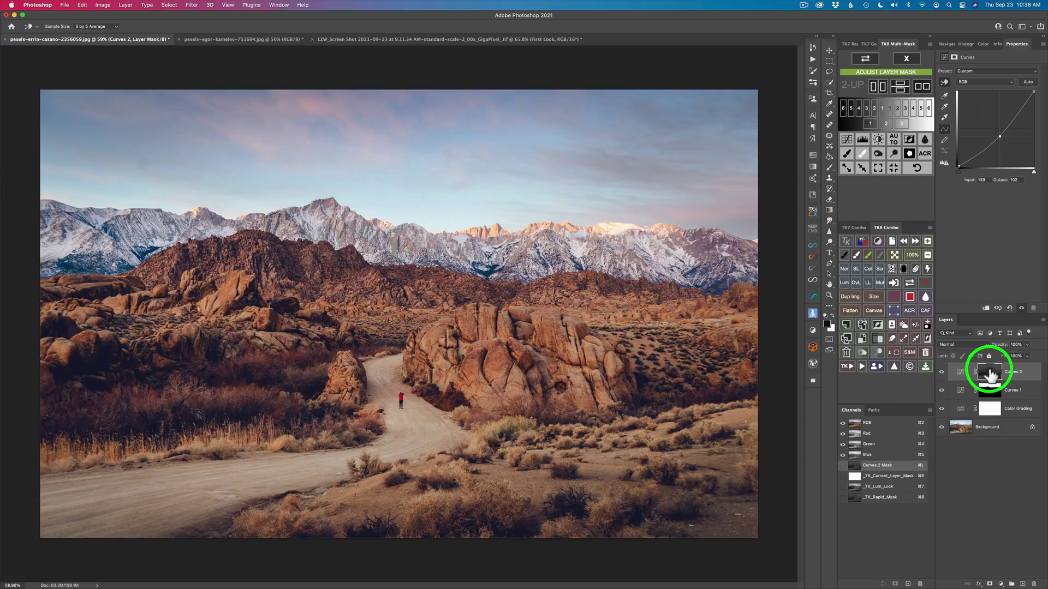
{"action": "left_click", "coordinate": [886, 124]}
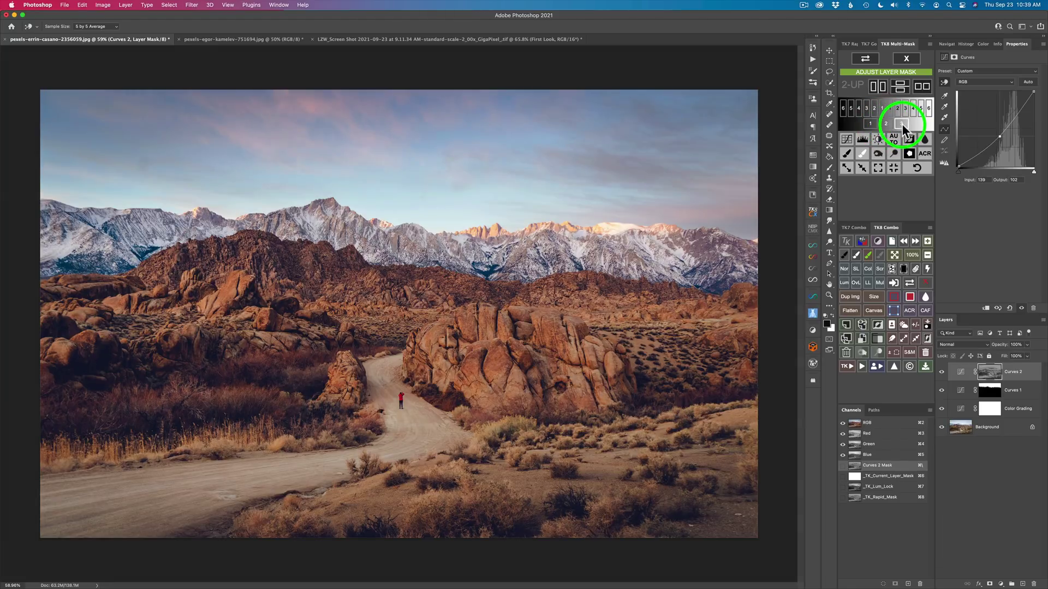
{"action": "left_click", "coordinate": [901, 124]}
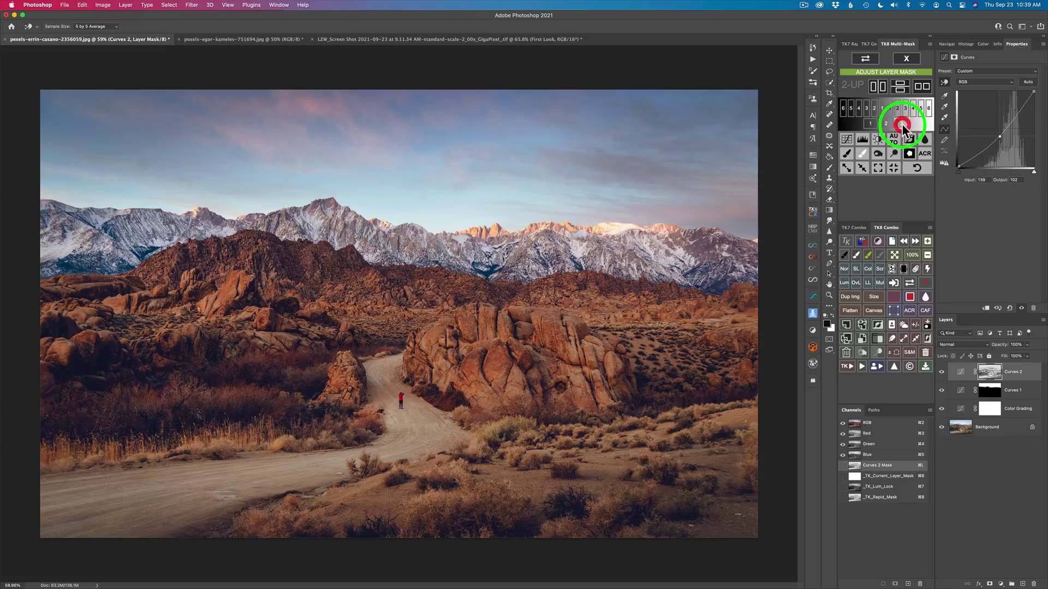
{"action": "left_click", "coordinate": [941, 372]}
{"action": "left_click", "coordinate": [941, 373]}
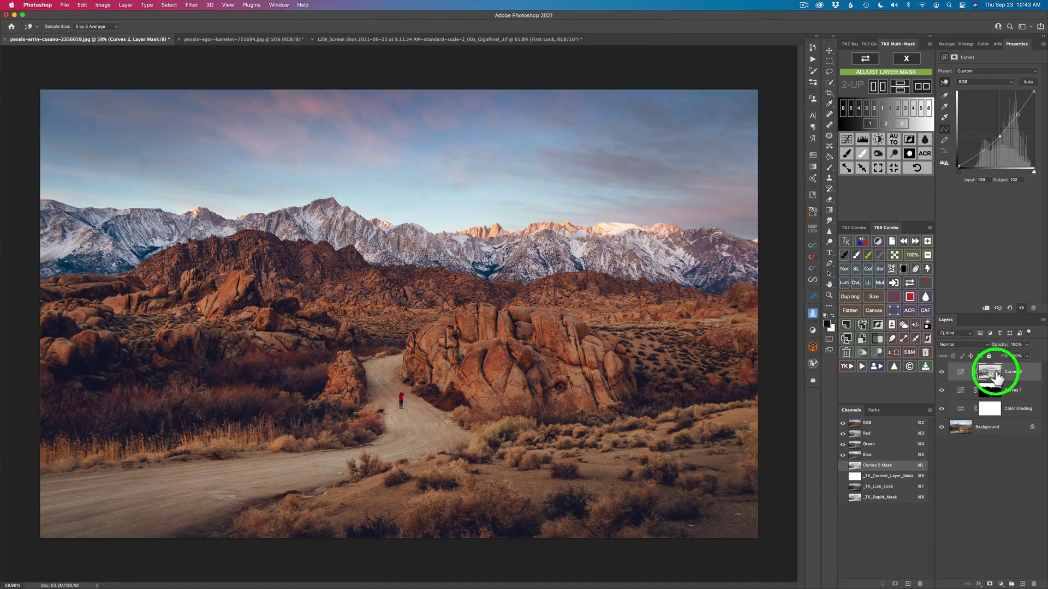
{"action": "left_click", "coordinate": [925, 282]}
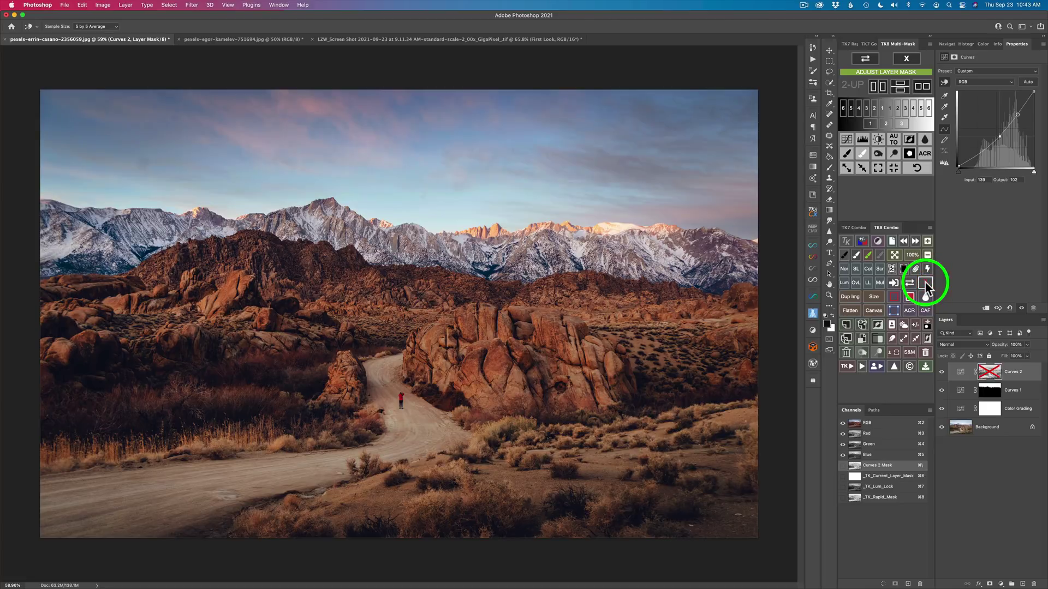
{"action": "left_click", "coordinate": [925, 283]}
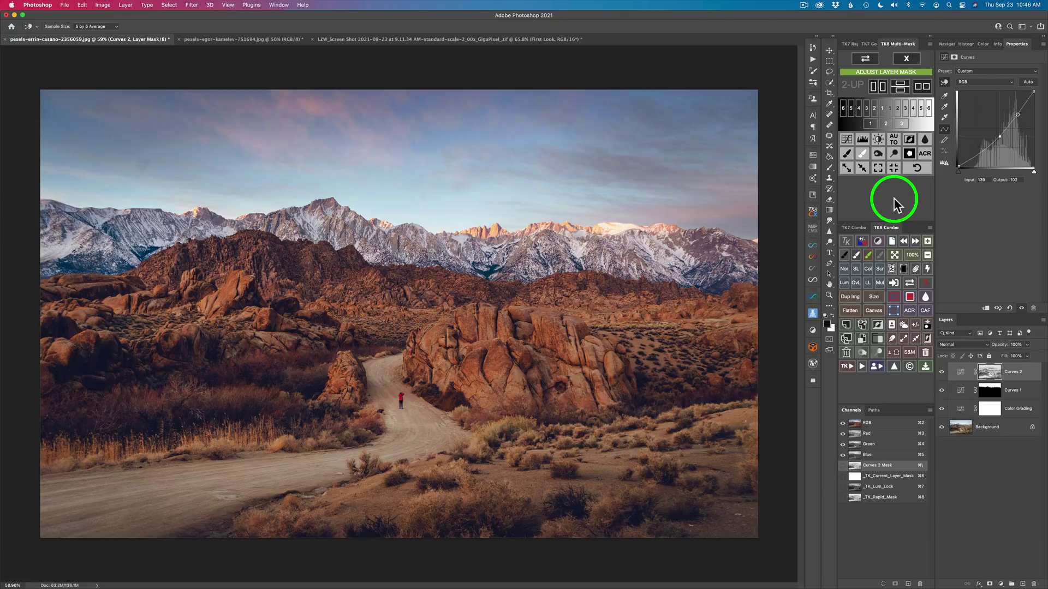
Regenerate the Curves 2 mask from other tone zones, including inverted and brightest-tone versions.
{"action": "left_click", "coordinate": [889, 107]}
{"action": "left_click", "coordinate": [899, 106]}
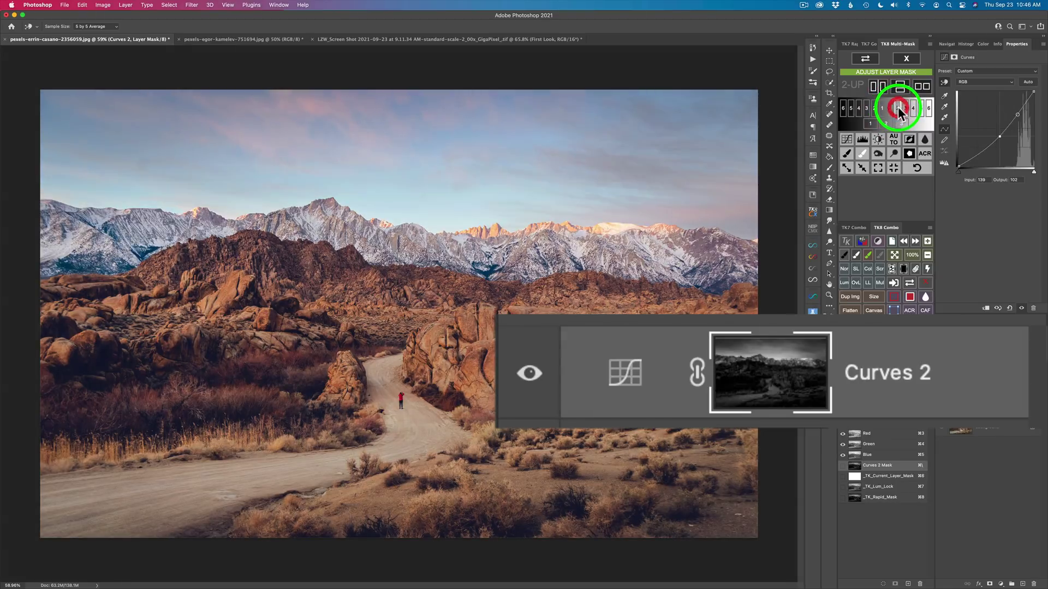
{"action": "left_click", "coordinate": [882, 109]}
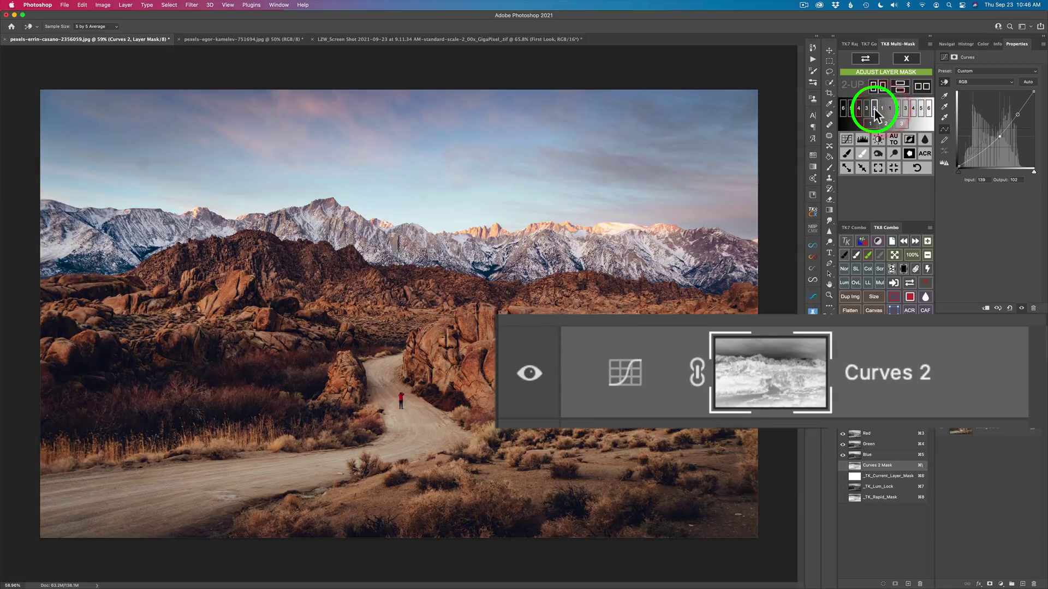
{"action": "left_click", "coordinate": [874, 108]}
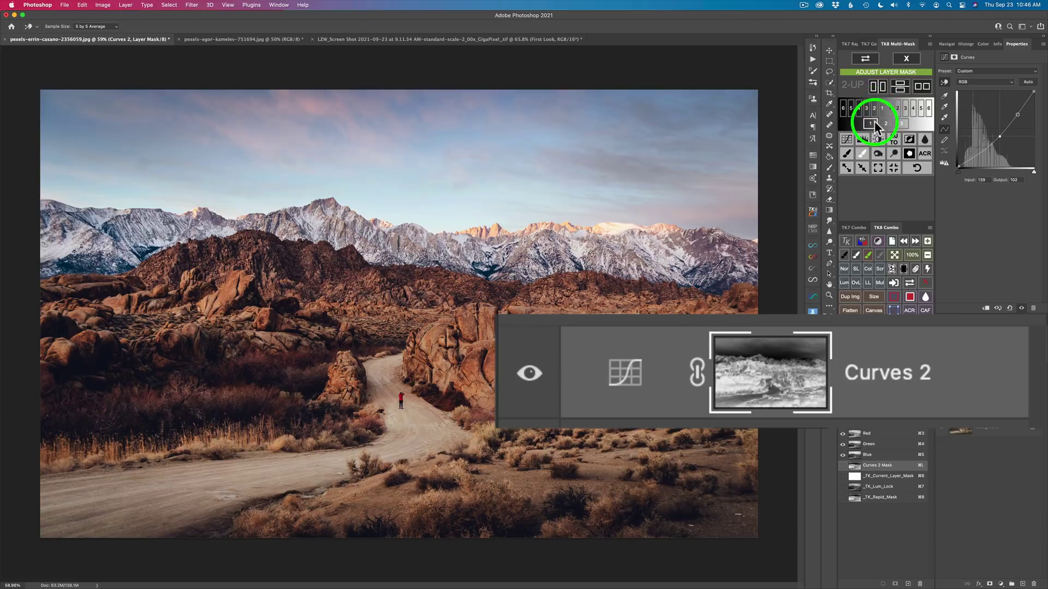
{"action": "left_click", "coordinate": [870, 123]}
{"action": "left_click", "coordinate": [899, 123]}
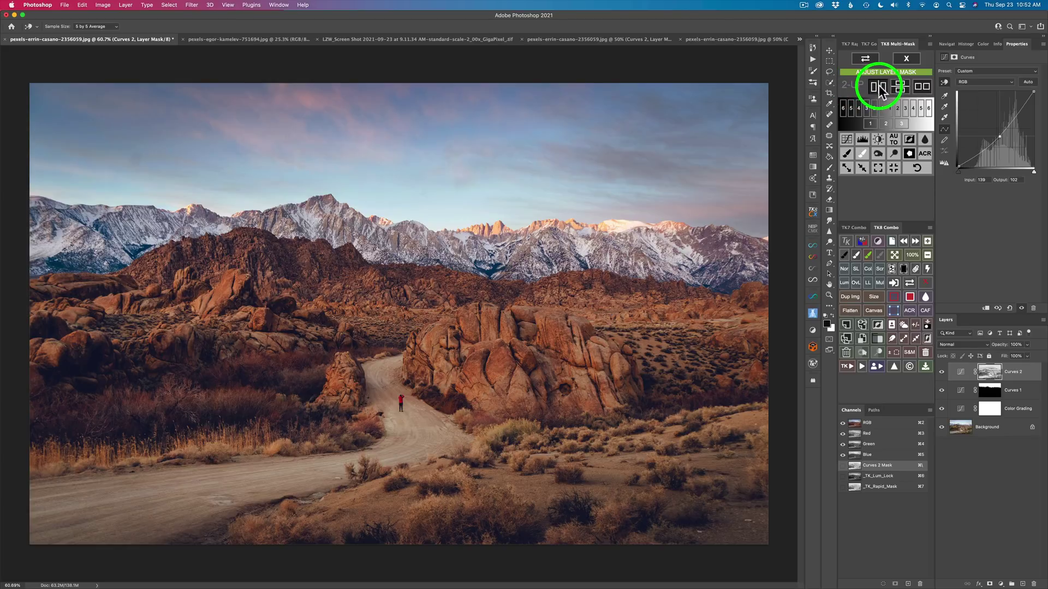
Show the mask beside the colour image at matching zoom, sampling the rock tone.
{"action": "left_click", "coordinate": [878, 85]}
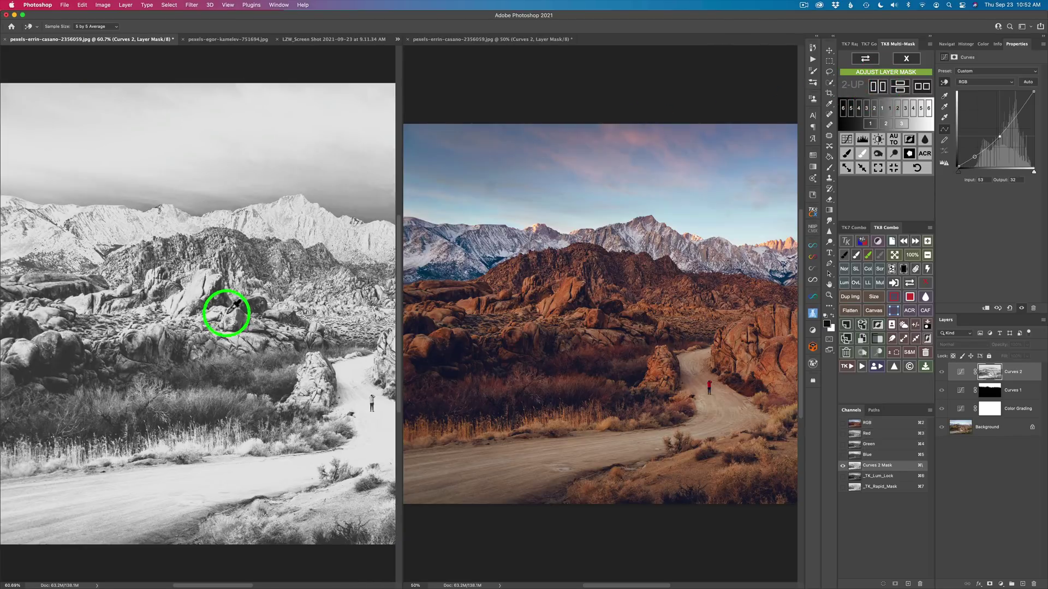
{"action": "left_click", "coordinate": [230, 311]}
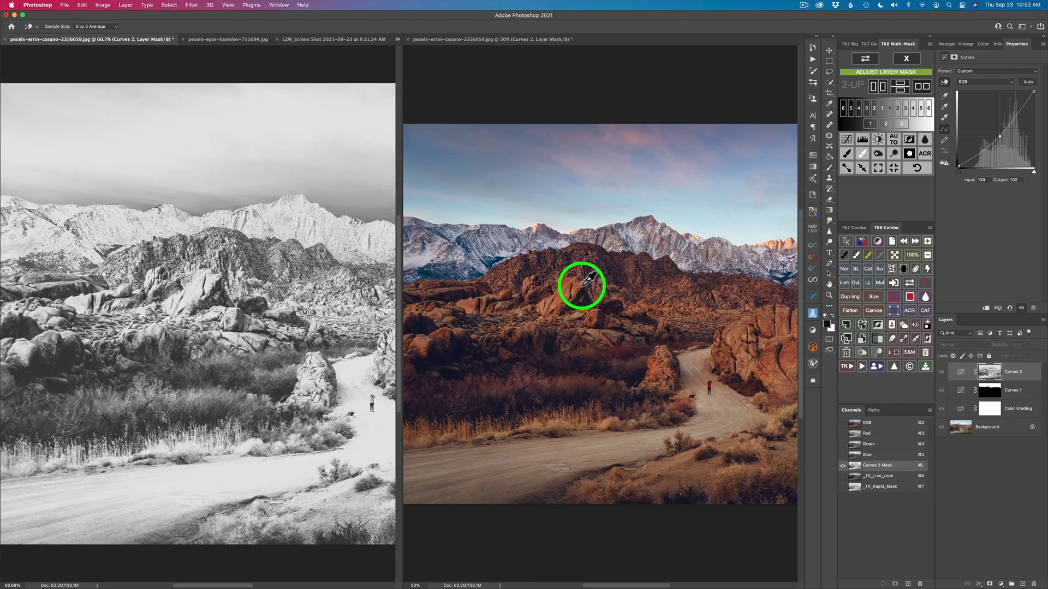
{"action": "scroll", "coordinate": [588, 280], "scroll_direction": "down", "scroll_amount": 5}
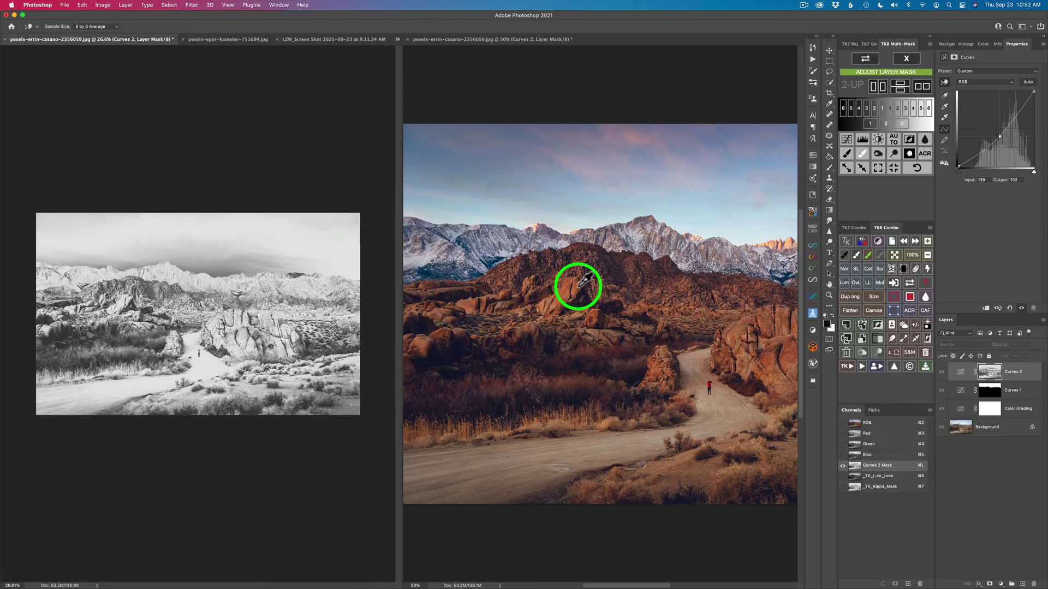
{"action": "scroll", "coordinate": [585, 279], "scroll_direction": "up", "scroll_amount": 2}
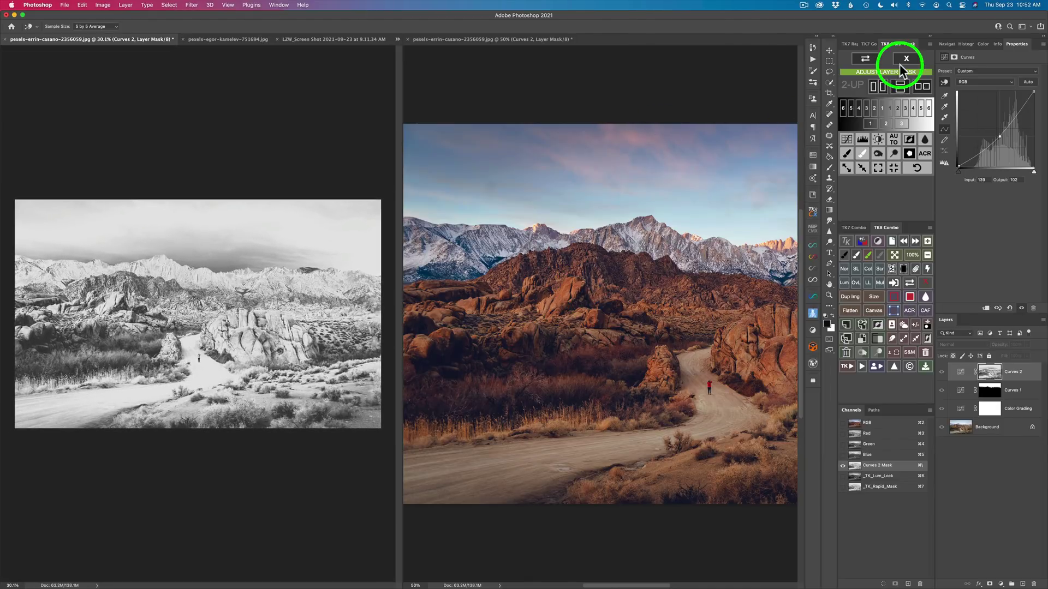
{"action": "left_click", "coordinate": [926, 88]}
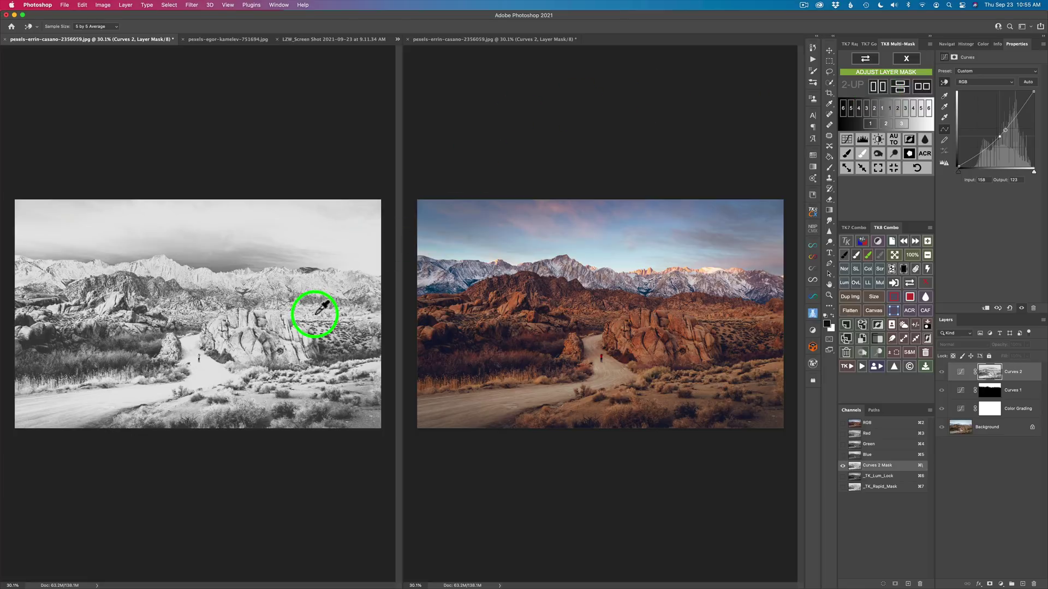
Try the stacked layout, return to side-by-side, and preview lights masks 1 and 2.
{"action": "left_click", "coordinate": [902, 88]}
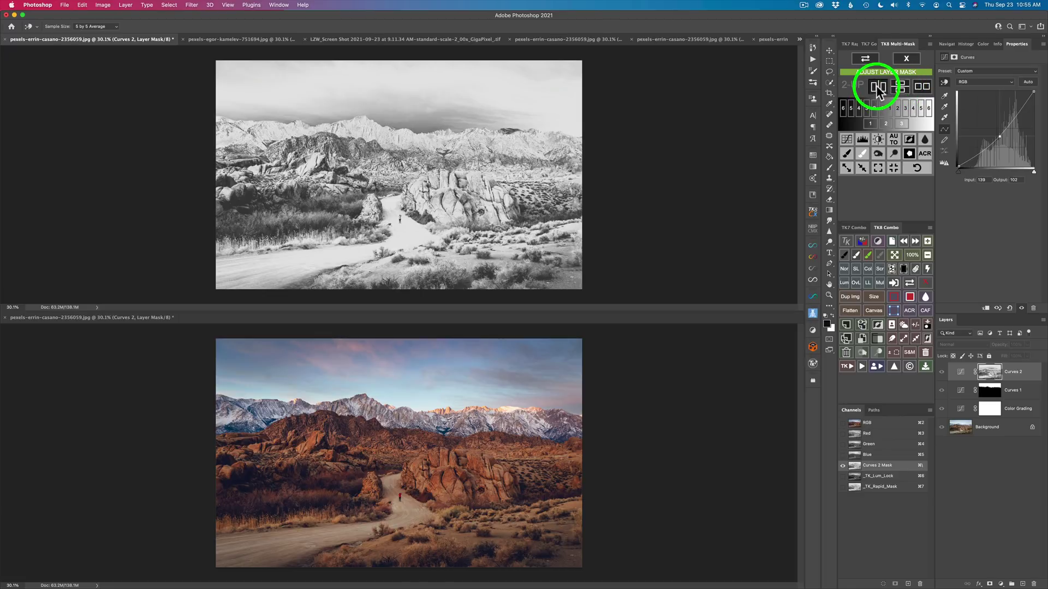
{"action": "left_click", "coordinate": [876, 87]}
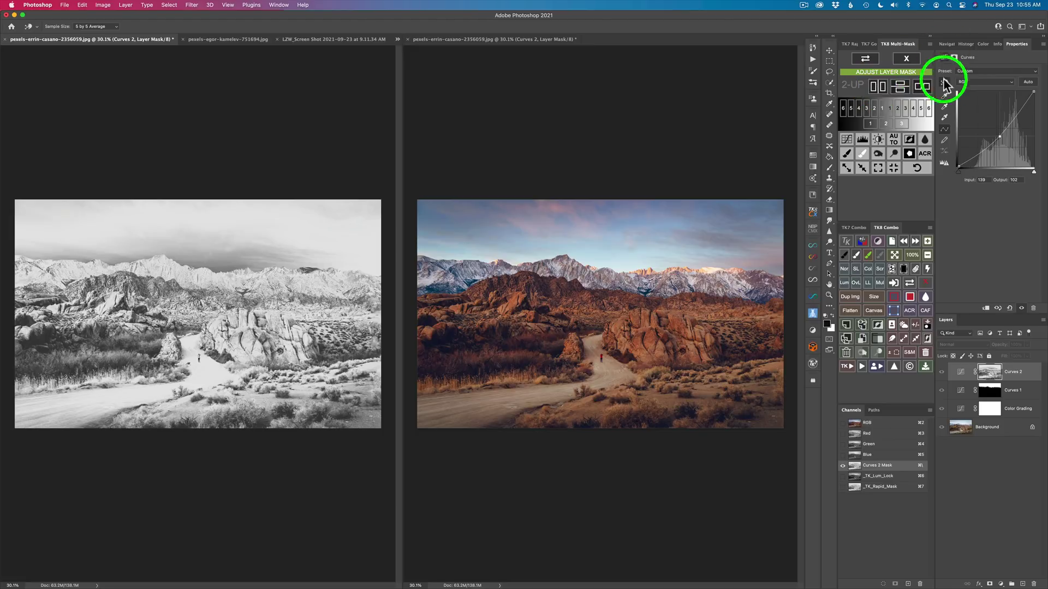
{"action": "left_click", "coordinate": [871, 123]}
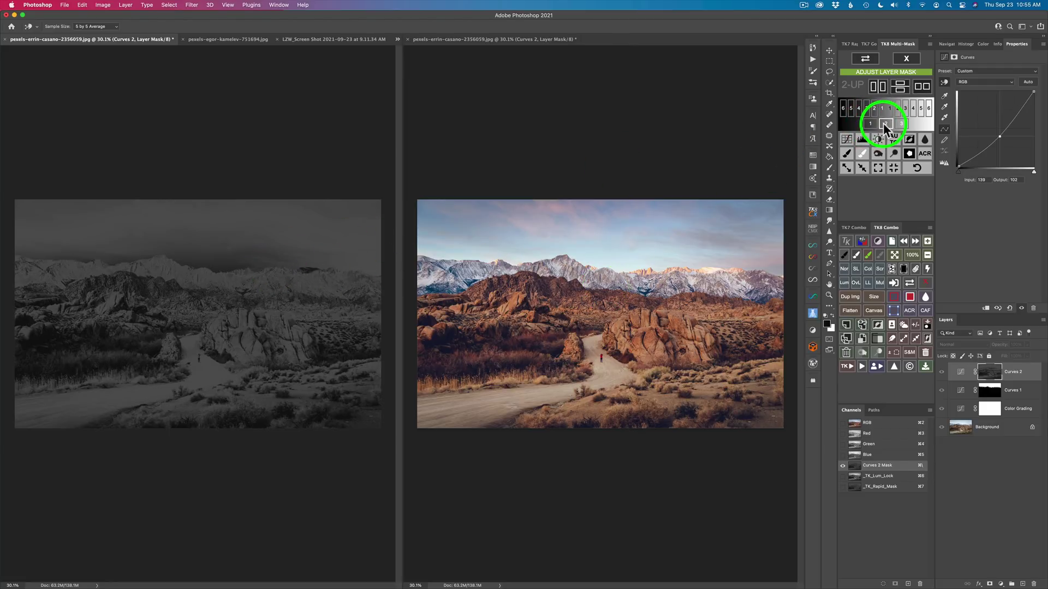
{"action": "left_click", "coordinate": [885, 123]}
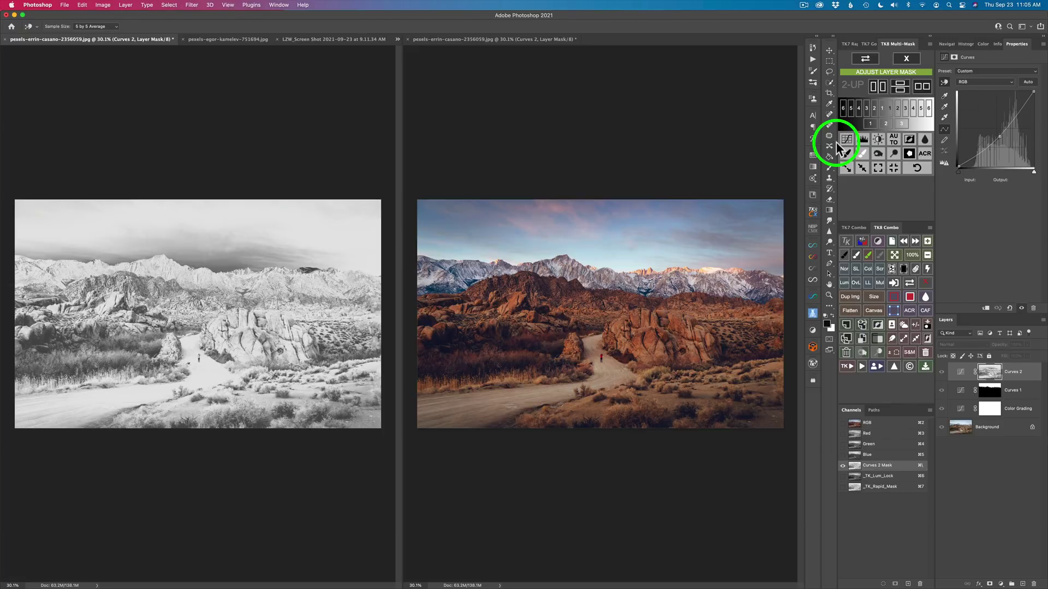
{"action": "left_click", "coordinate": [846, 139]}
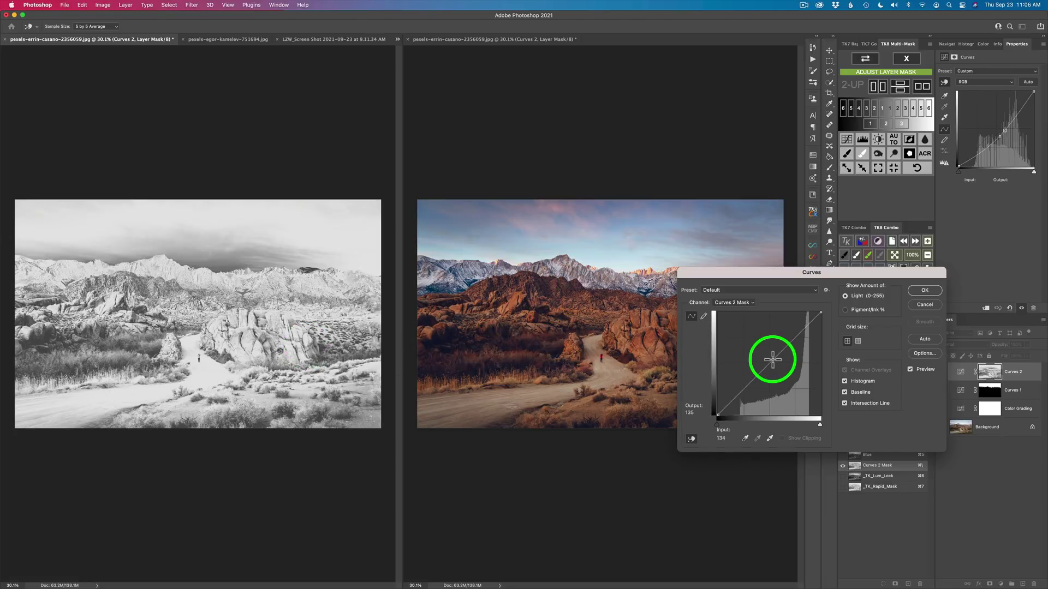
{"action": "mouse_move", "coordinate": [772, 360]}
{"action": "left_mouse_down"}
{"action": "mouse_move", "coordinate": [780, 397]}
{"action": "mouse_move", "coordinate": [753, 340]}
{"action": "mouse_move", "coordinate": [772, 378]}
{"action": "mouse_move", "coordinate": [748, 350]}
{"action": "mouse_move", "coordinate": [778, 384]}
{"action": "mouse_move", "coordinate": [746, 346]}
{"action": "mouse_move", "coordinate": [762, 361]}
{"action": "left_mouse_up"}
{"action": "left_click", "coordinate": [924, 304]}
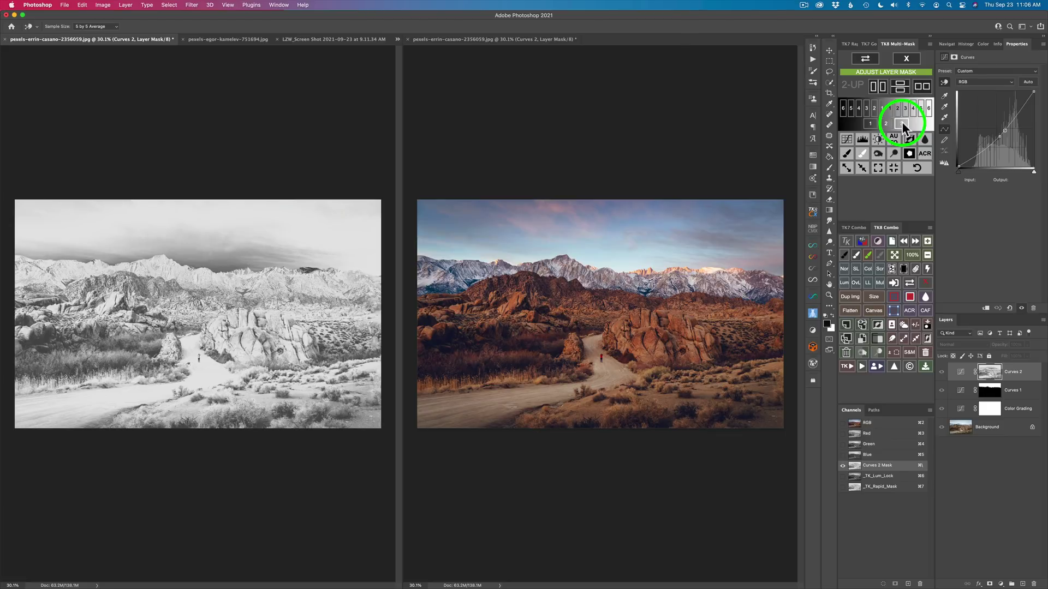
End the mask preview, close the second document view, and fit the photo to the window.
{"action": "left_click", "coordinate": [912, 56]}
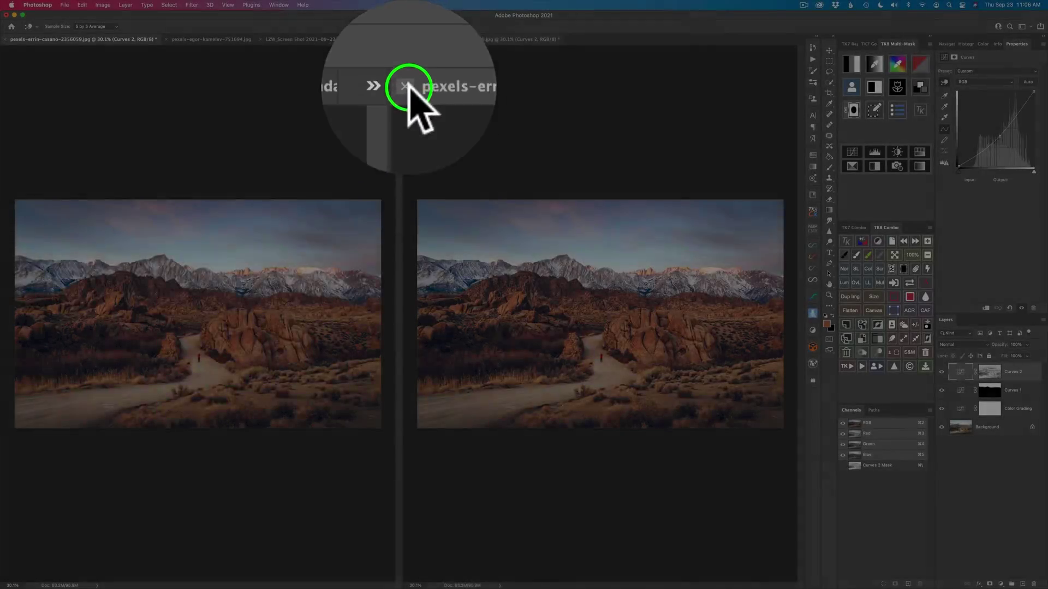
{"action": "left_click", "coordinate": [408, 39]}
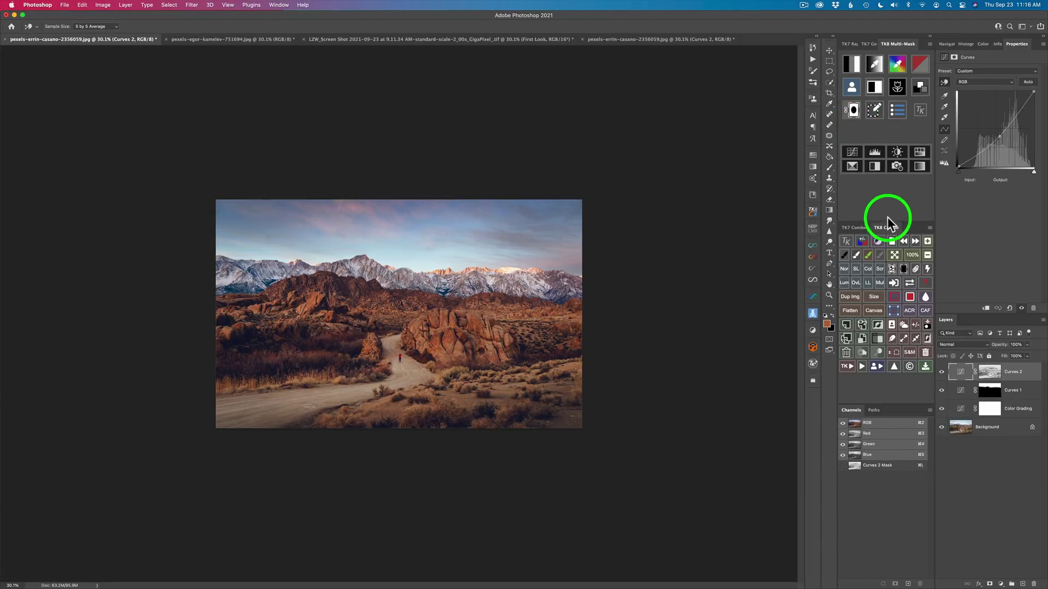
{"action": "left_click", "coordinate": [896, 256]}
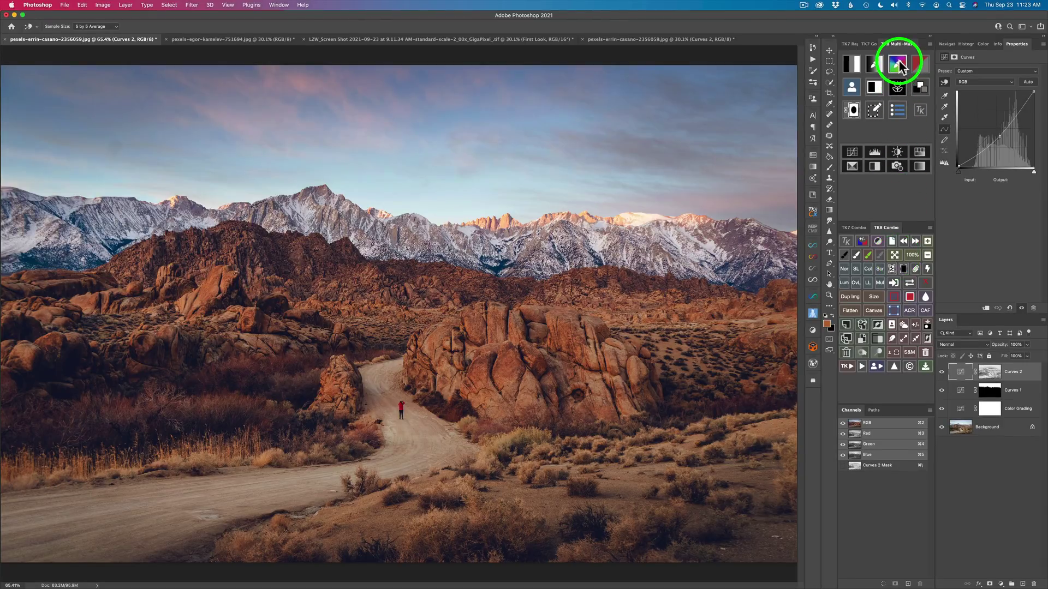
Create a colour mask from the sampled orange rock and refine its grey range slider.
{"action": "left_click", "coordinate": [899, 64]}
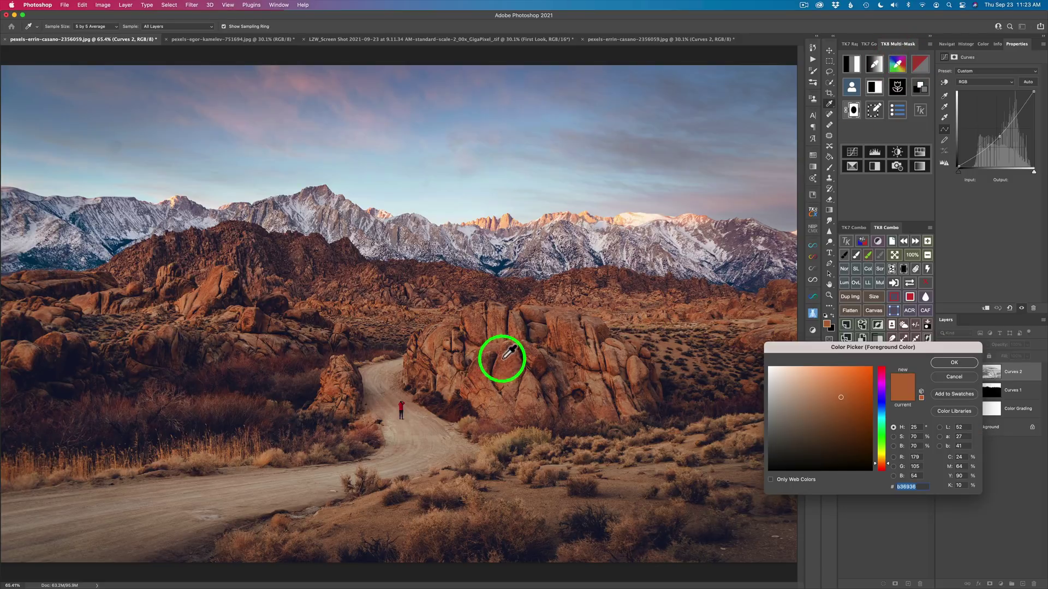
{"action": "left_click_drag", "start_coordinate": [499, 360], "coordinate": [510, 358]}
{"action": "left_click", "coordinate": [950, 362]}
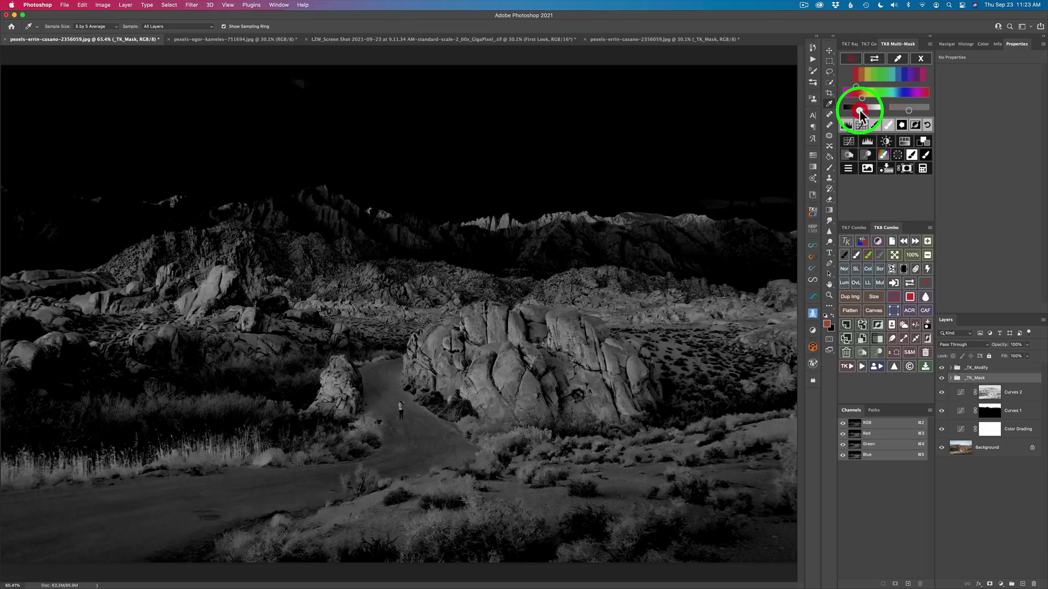
{"action": "left_click_drag", "start_coordinate": [858, 111], "coordinate": [859, 110]}
{"action": "left_click", "coordinate": [860, 110]}
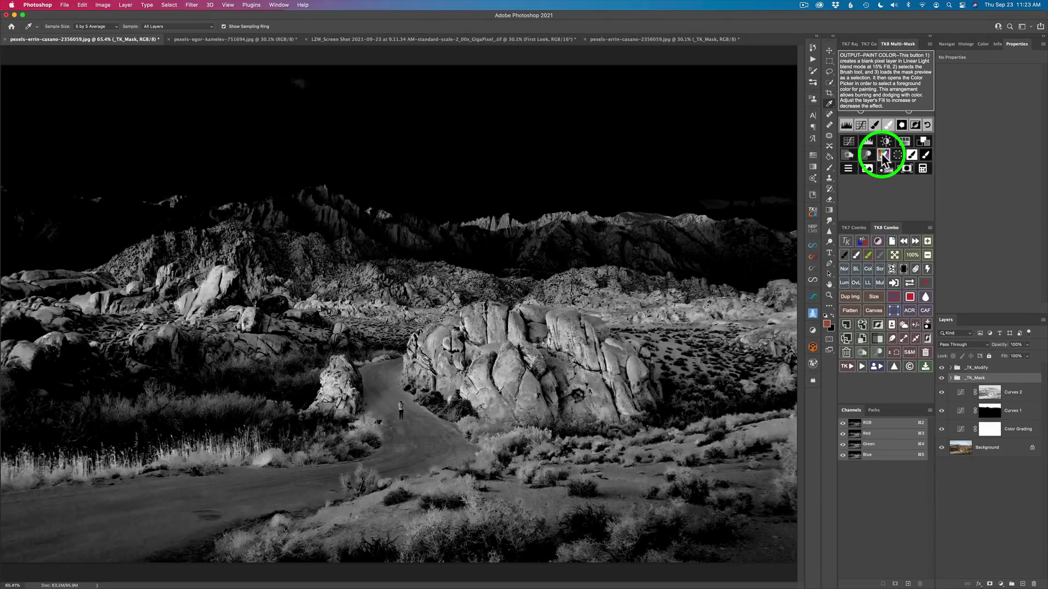
Add a Linear Light Paint Color layer in reddish-brown and enlarge the brush to paint the rocks.
{"action": "left_click", "coordinate": [882, 153]}
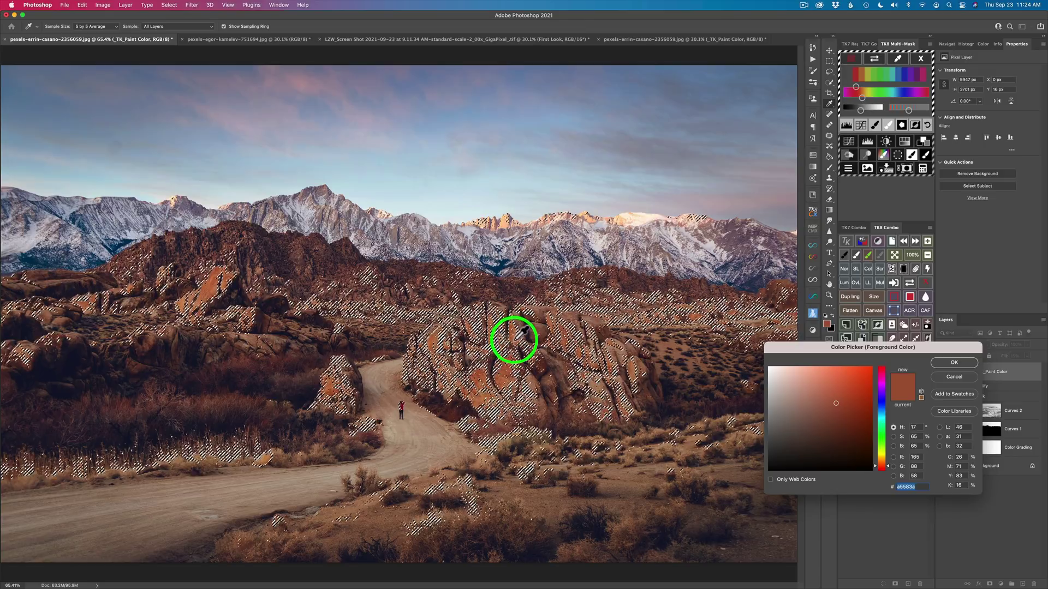
{"action": "left_click", "coordinate": [970, 363]}
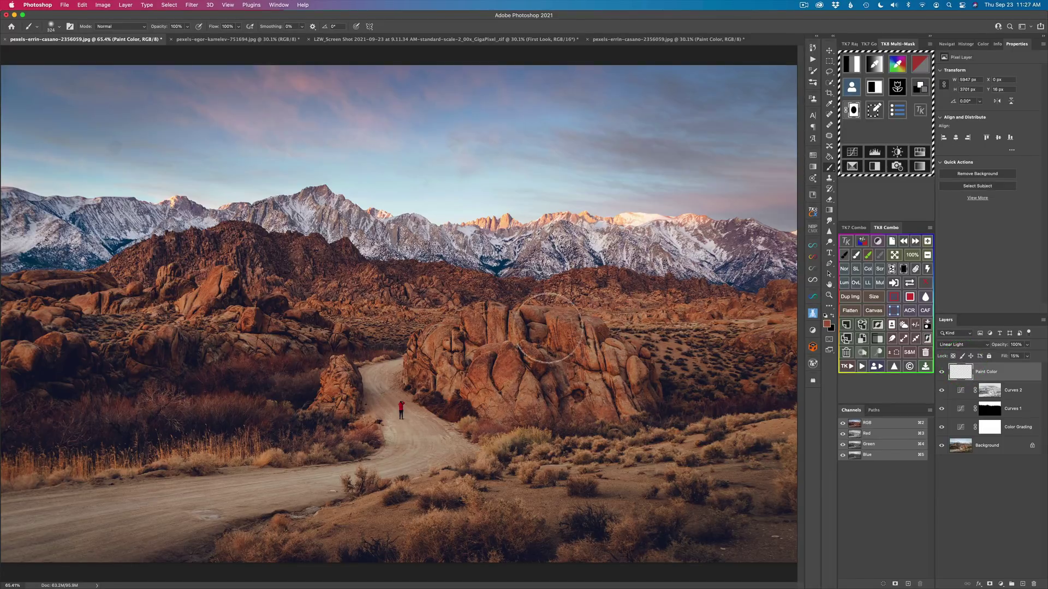
{"action": "left_click_drag", "start_coordinate": [537, 371], "coordinate": [610, 375]}
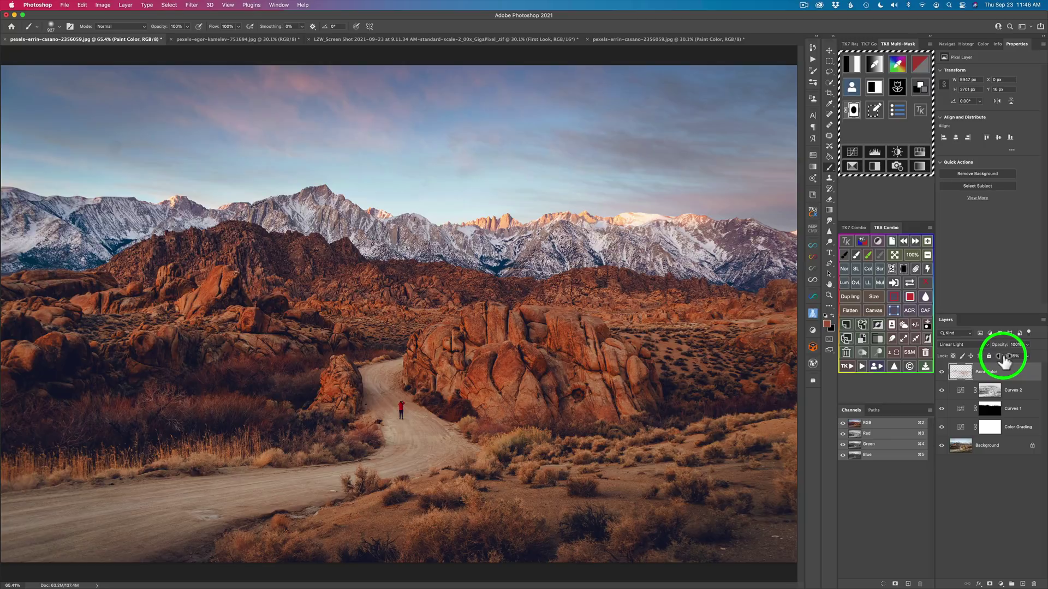
{"action": "mouse_move", "coordinate": [1005, 361]}
{"action": "left_mouse_down"}
{"action": "mouse_move", "coordinate": [1019, 361]}
{"action": "mouse_move", "coordinate": [1003, 365]}
{"action": "left_mouse_up"}
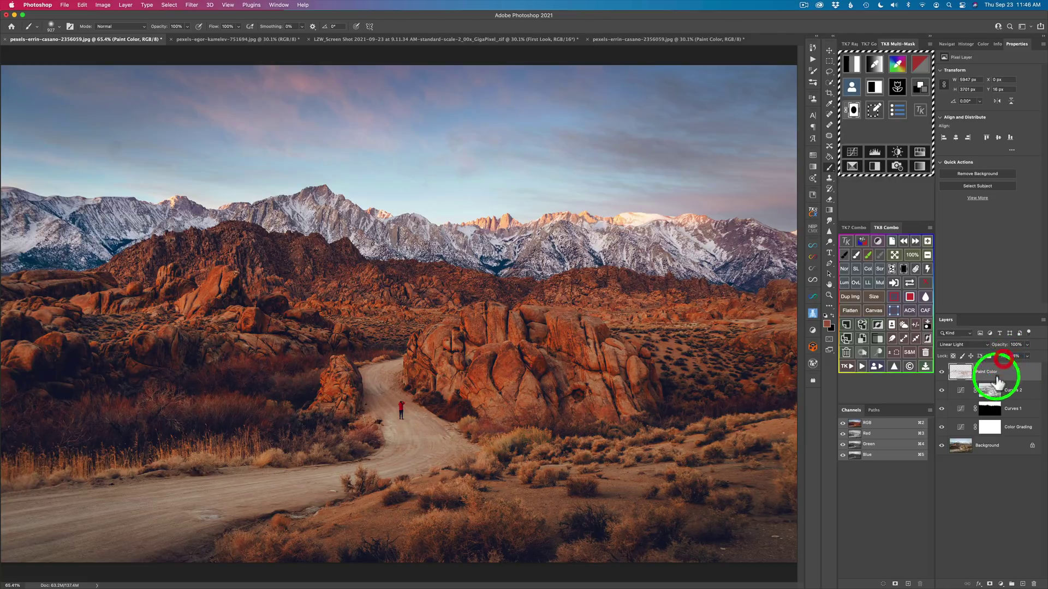
{"action": "left_click", "coordinate": [942, 373]}
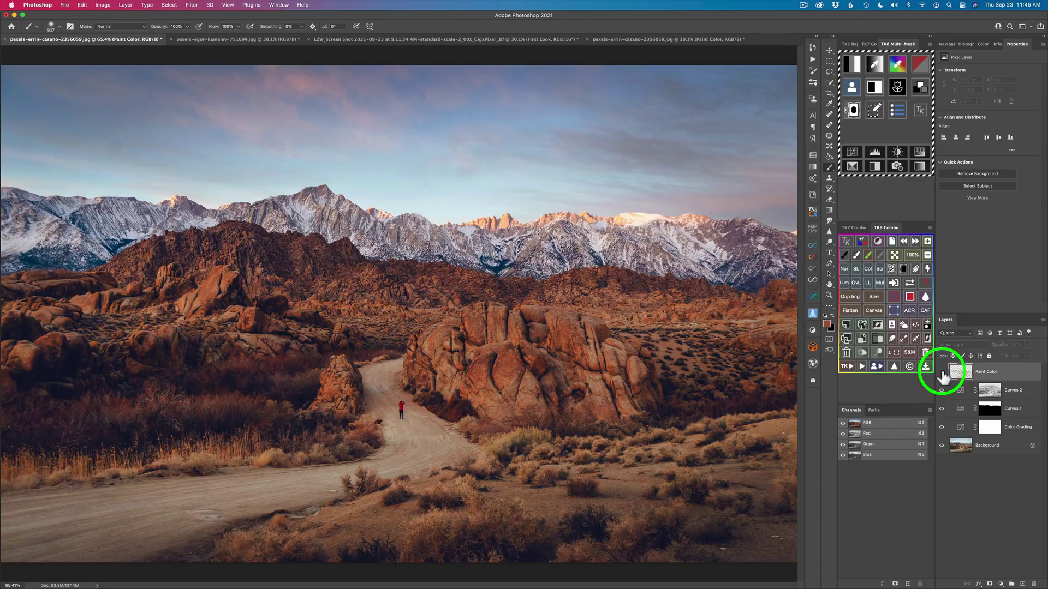
{"action": "left_click", "coordinate": [942, 374]}
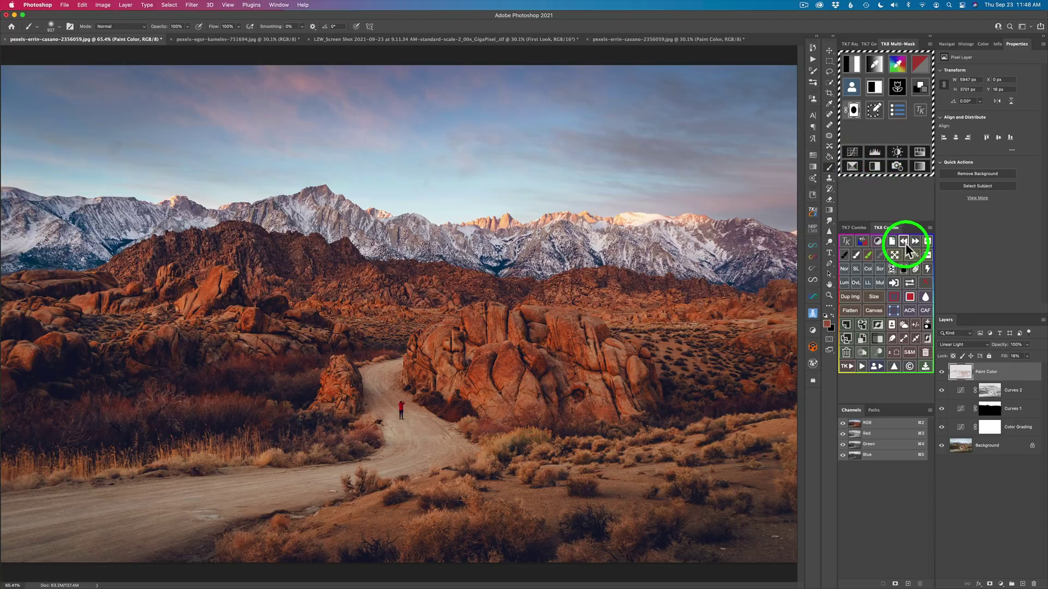
{"action": "left_click", "coordinate": [916, 326]}
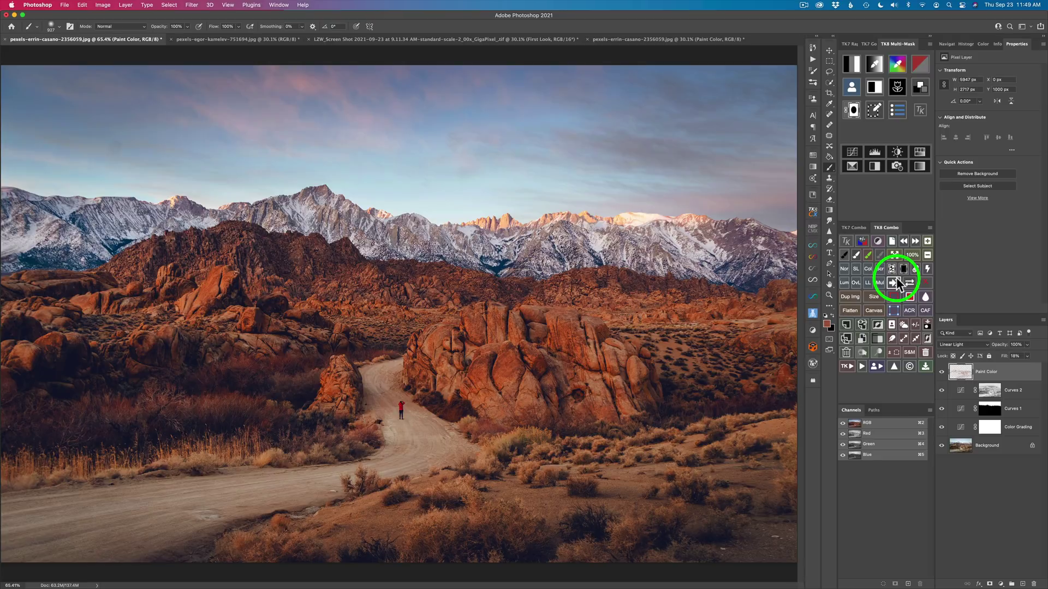
Show the TK8 Workflow Extras page with Color Sketch, B&W Sketch and gradient options.
{"action": "left_click", "coordinate": [899, 110]}
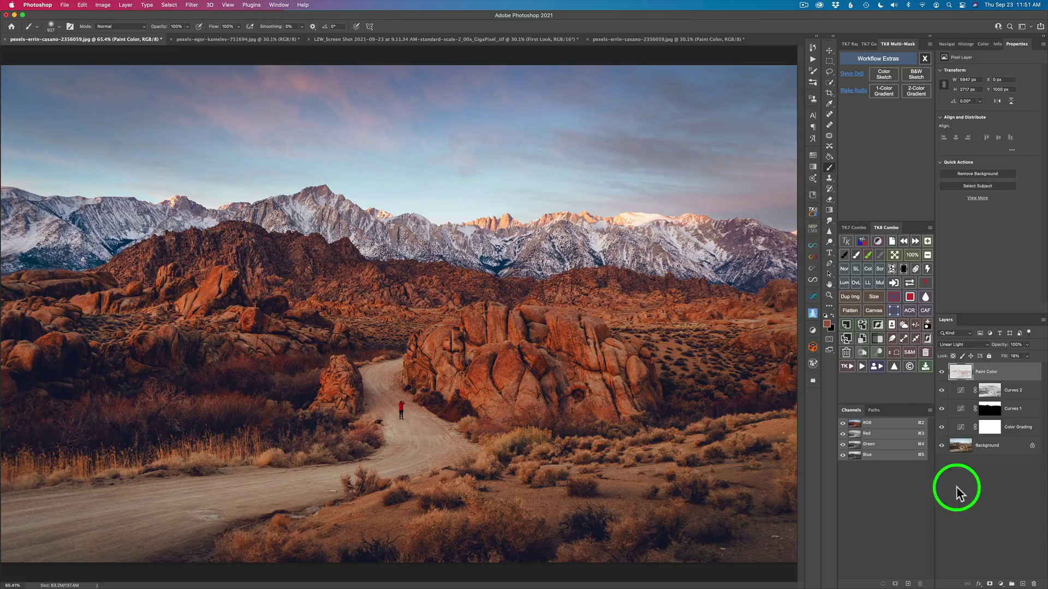
Create the Color Sketch group, settling the Minimum filter radius at 9.0 pixels.
{"action": "left_click", "coordinate": [886, 76]}
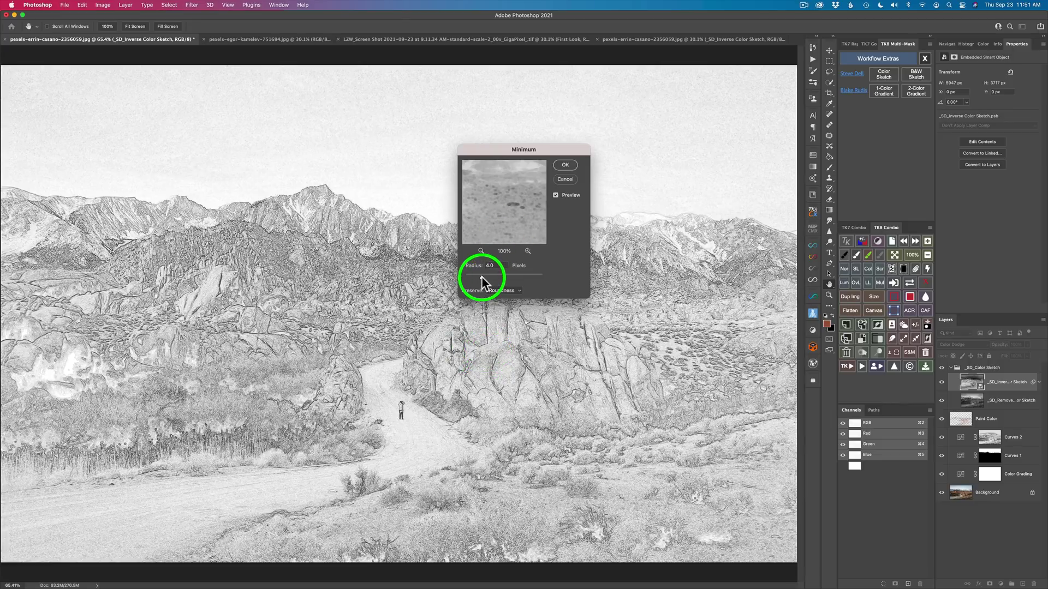
{"action": "left_click_drag", "start_coordinate": [487, 276], "coordinate": [490, 277]}
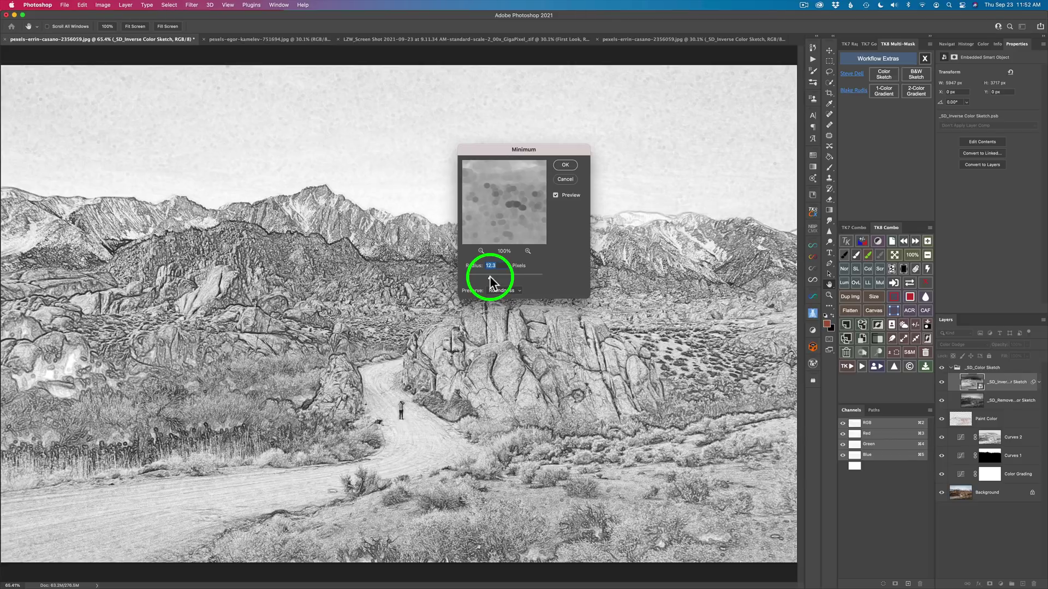
{"action": "left_click_drag", "start_coordinate": [486, 276], "coordinate": [479, 276]}
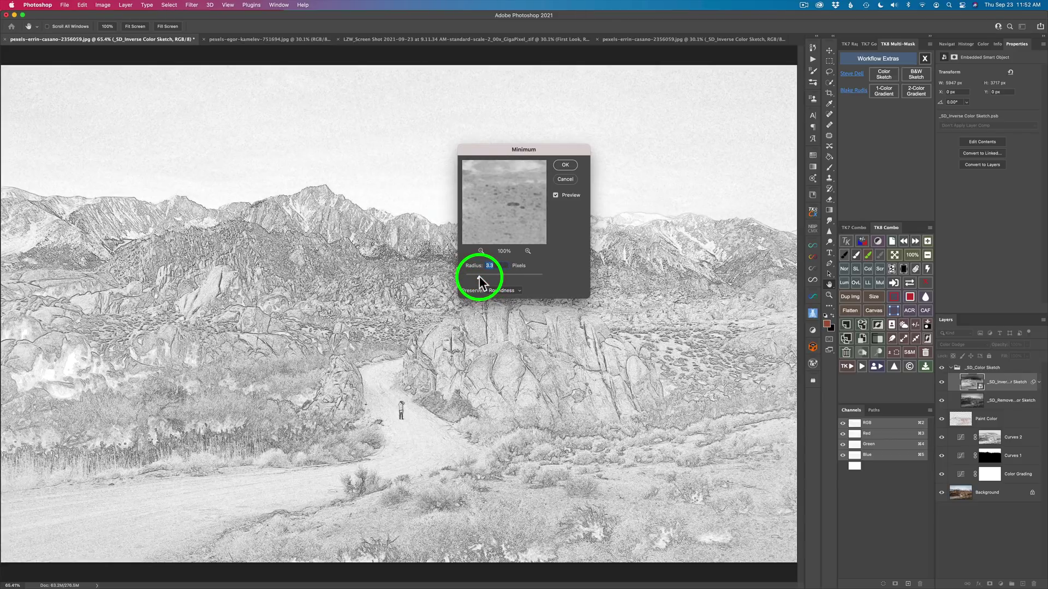
{"action": "left_click_drag", "start_coordinate": [480, 277], "coordinate": [491, 276]}
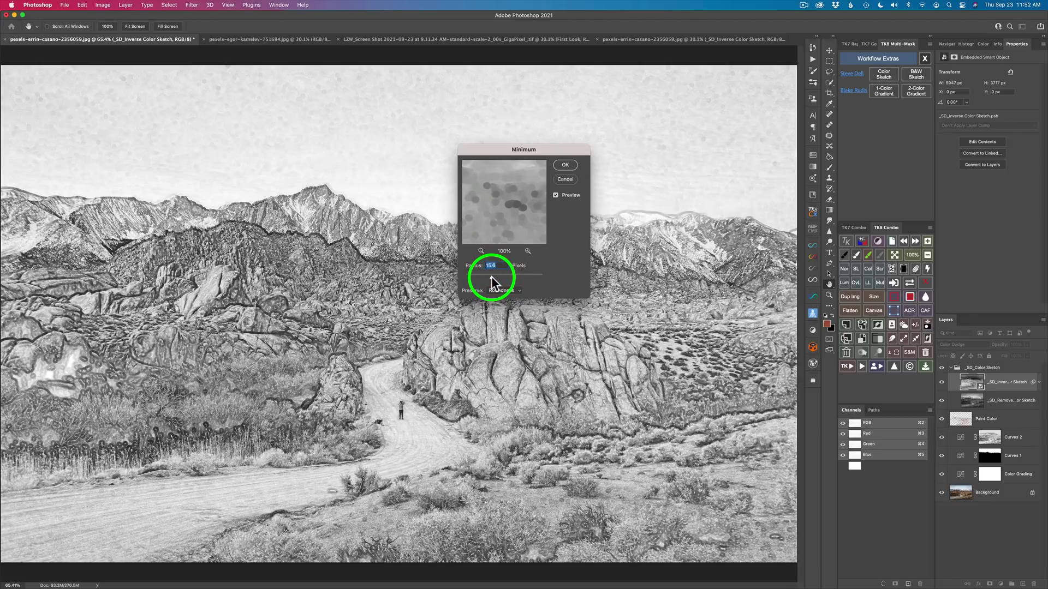
{"action": "left_click_drag", "start_coordinate": [491, 276], "coordinate": [488, 277]}
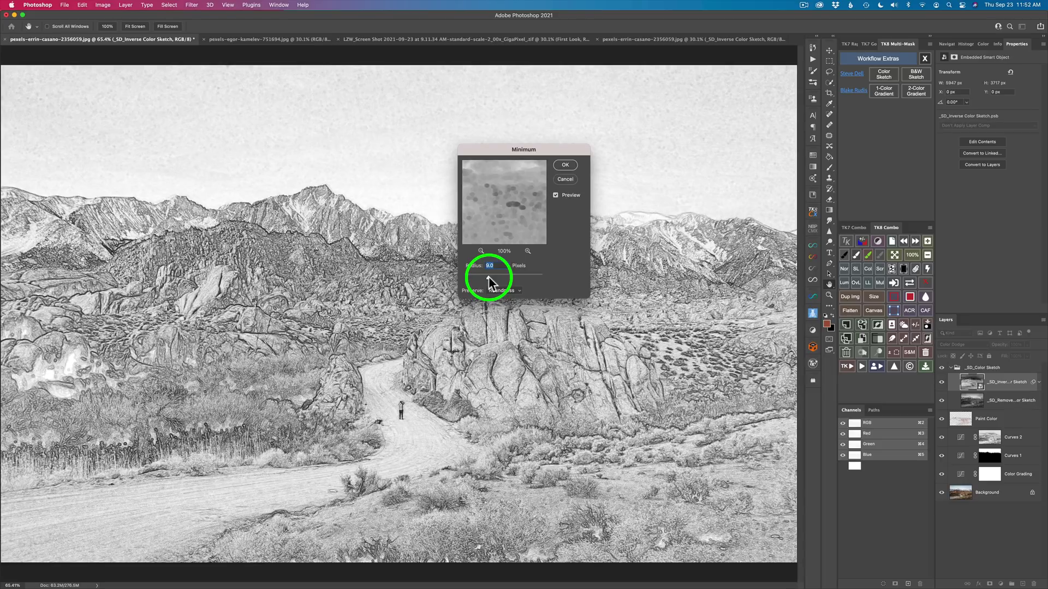
{"action": "left_click", "coordinate": [565, 164]}
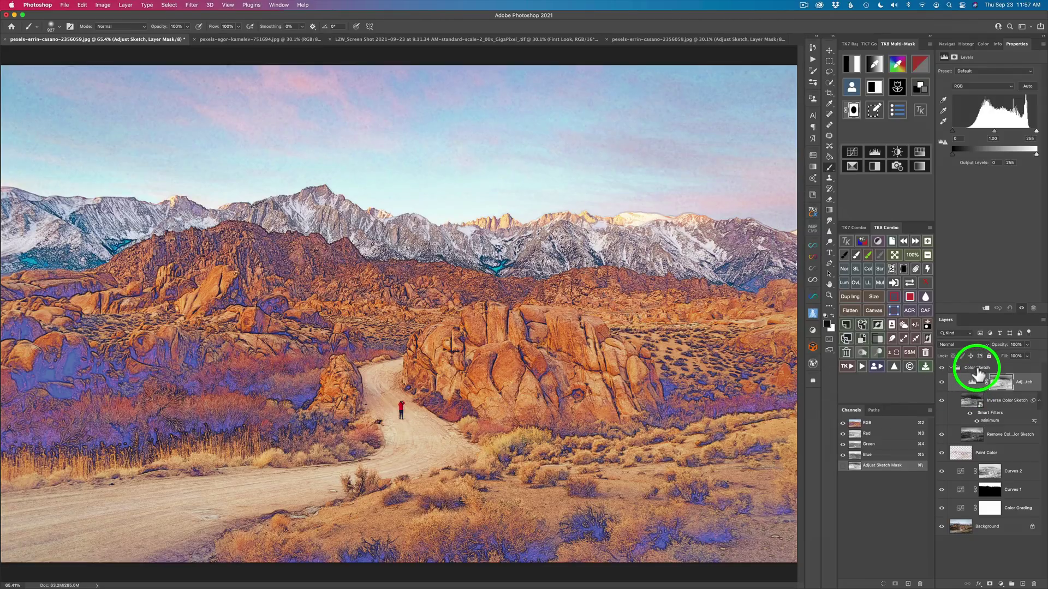
Lower the Color Sketch group's opacity to 48%.
{"action": "left_click", "coordinate": [977, 371]}
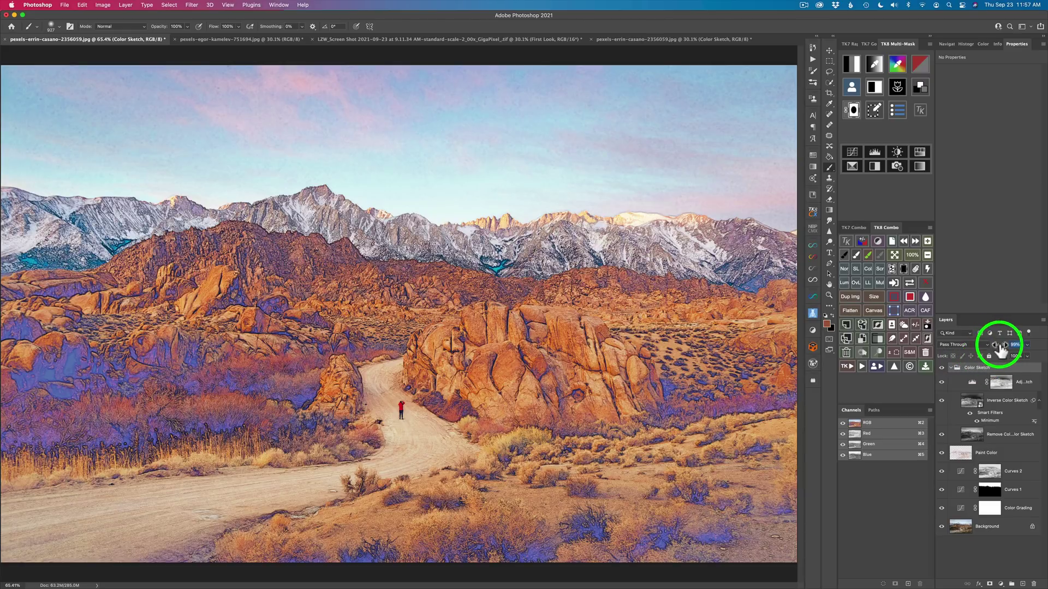
{"action": "left_click_drag", "start_coordinate": [1000, 348], "coordinate": [980, 352]}
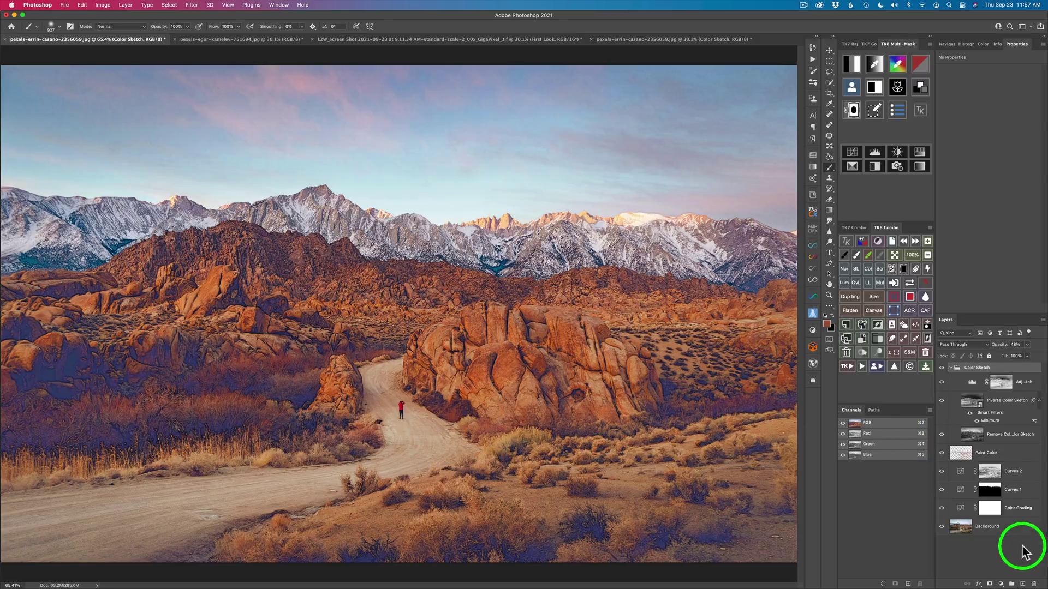
Add a Hue/Saturation layer in the Color Sketch group cutting Blues saturation to -56, then compare.
{"action": "left_click", "coordinate": [920, 152]}
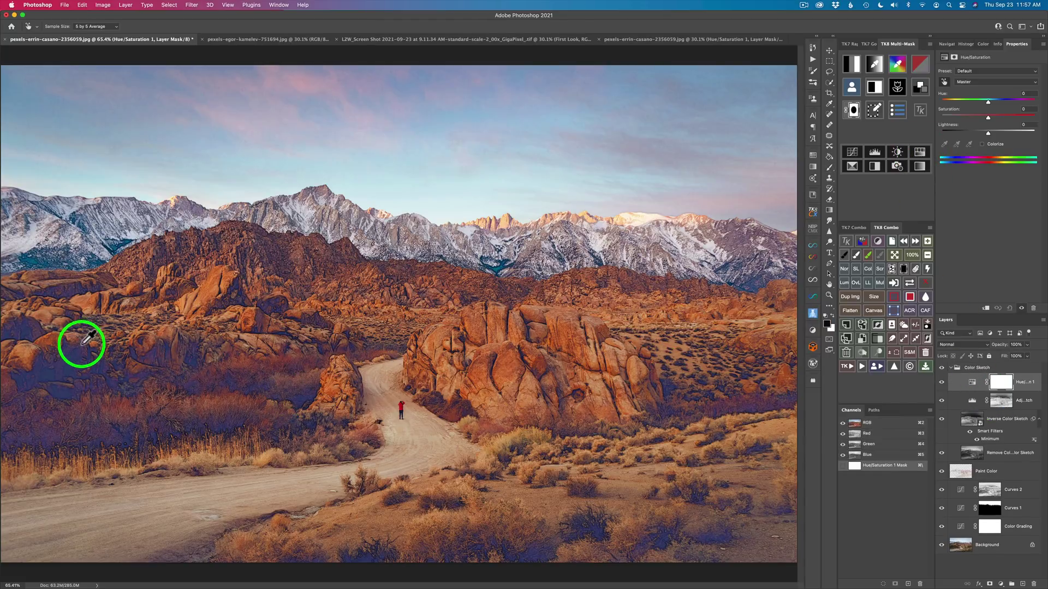
{"action": "left_click", "coordinate": [75, 369]}
{"action": "left_click_drag", "start_coordinate": [74, 368], "coordinate": [52, 367]}
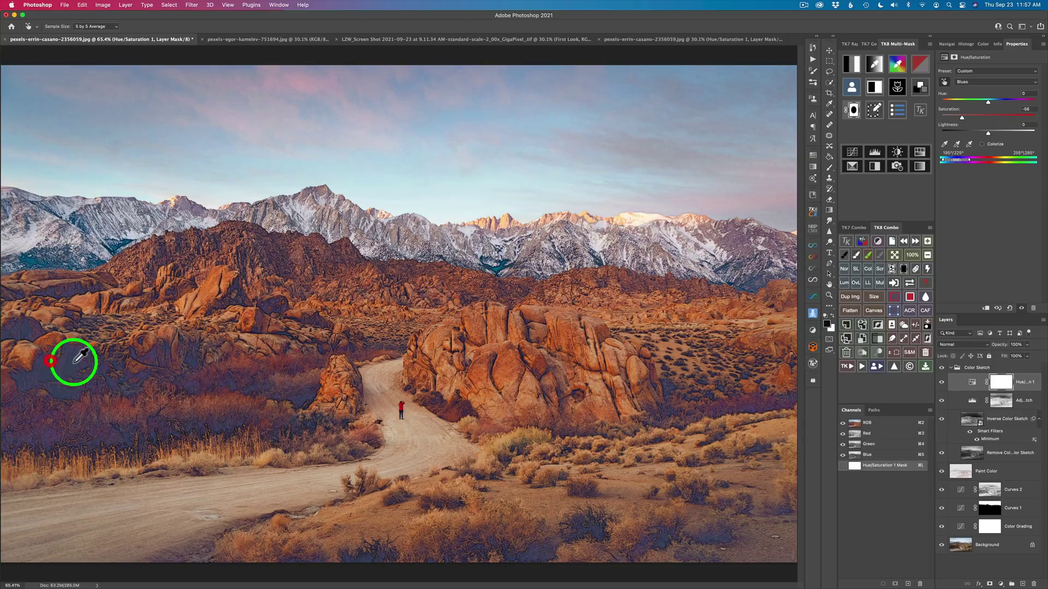
{"action": "left_click", "coordinate": [942, 369]}
{"action": "left_click", "coordinate": [942, 369]}
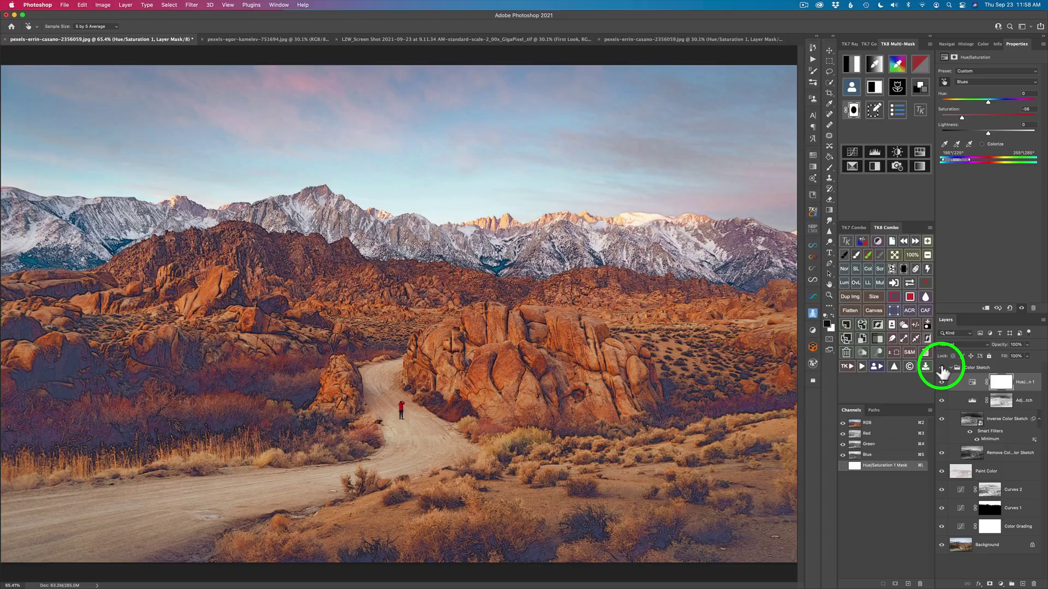
Hide the Color Sketch group and create a B&W Sketch group with Minimum radius 6.6.
{"action": "left_click", "coordinate": [942, 369]}
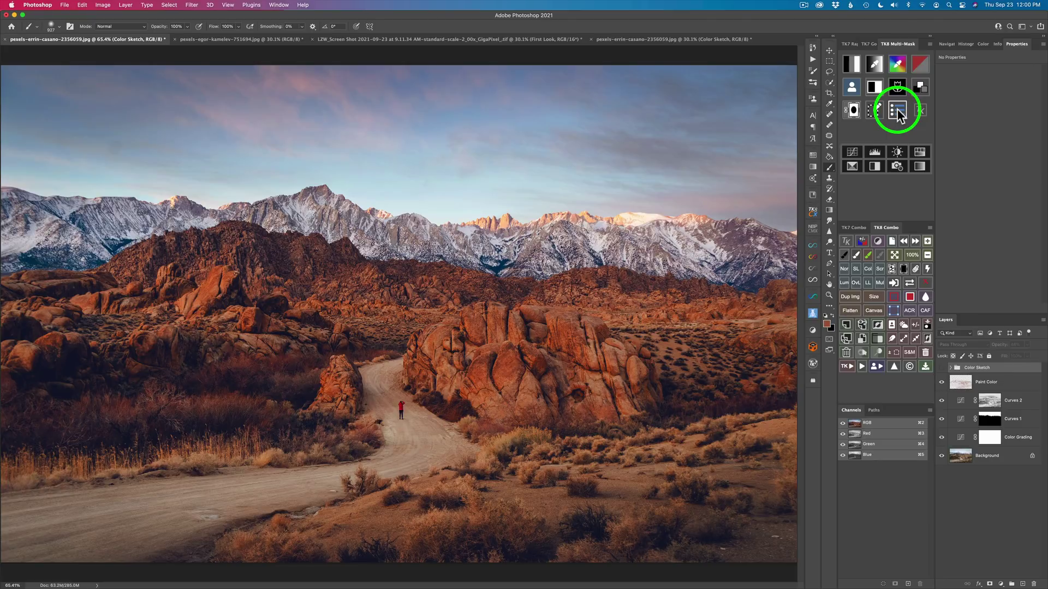
{"action": "left_click", "coordinate": [896, 110]}
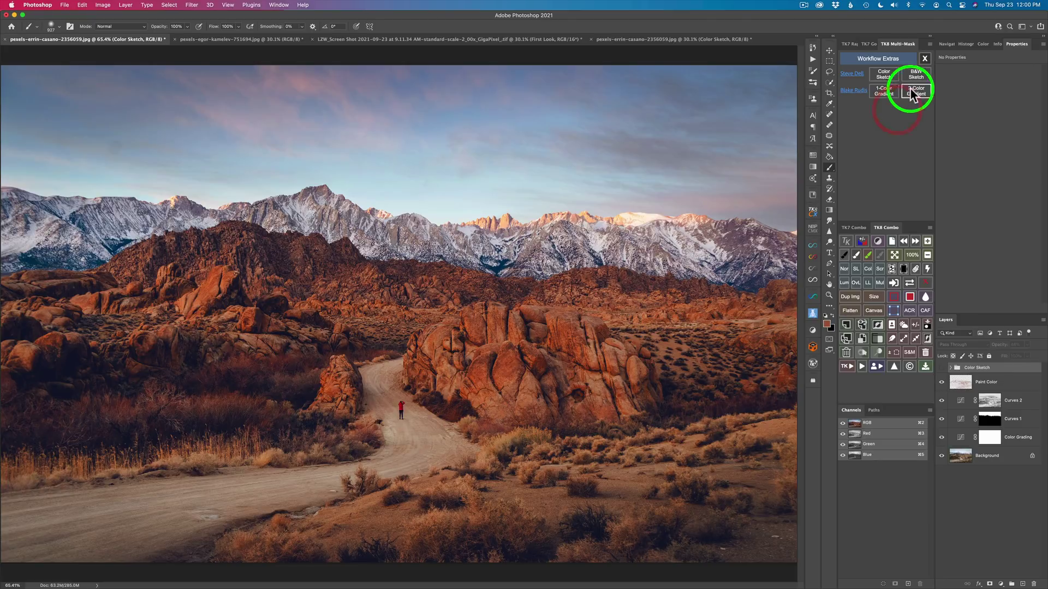
{"action": "left_click", "coordinate": [919, 73]}
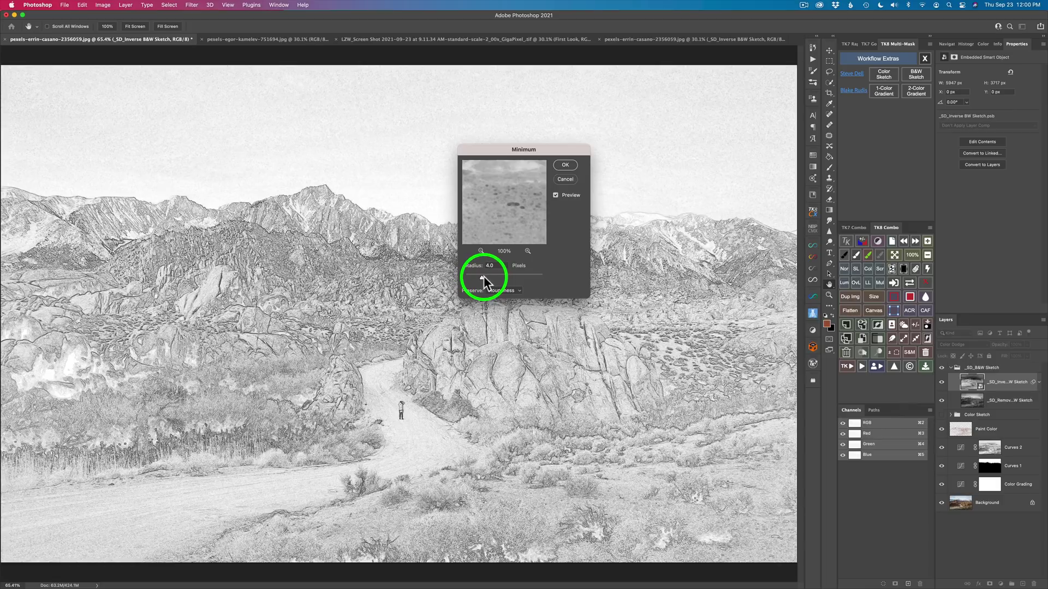
{"action": "left_click_drag", "start_coordinate": [486, 276], "coordinate": [487, 278]}
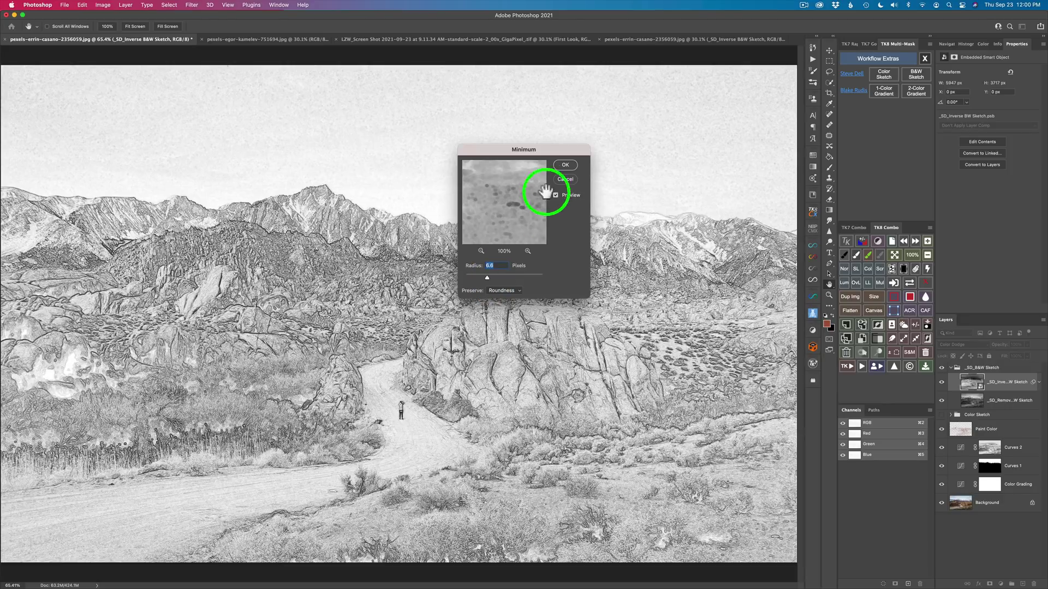
{"action": "left_click", "coordinate": [565, 165]}
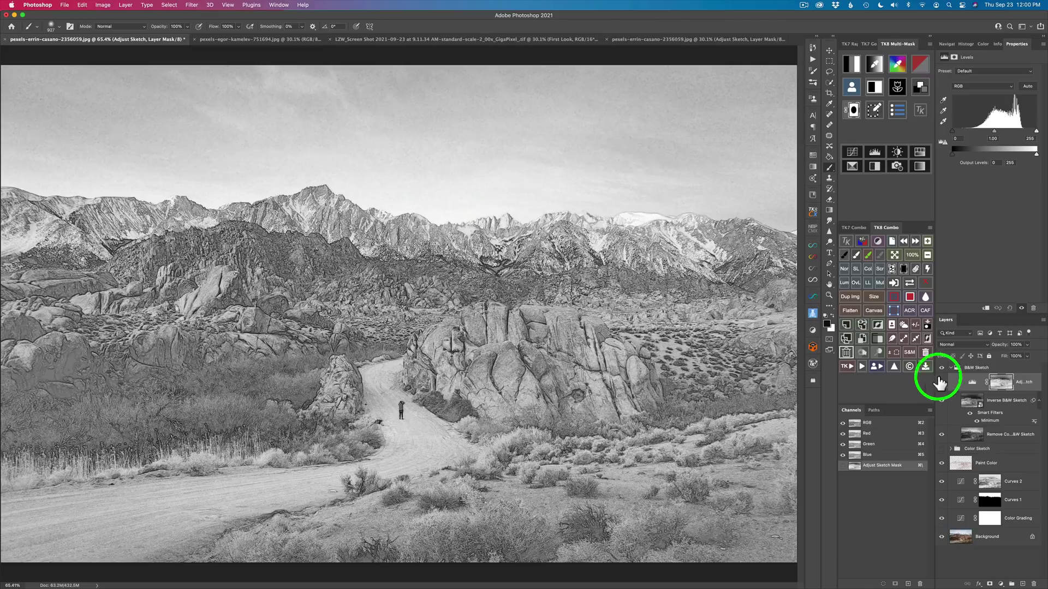
{"action": "left_click", "coordinate": [981, 370]}
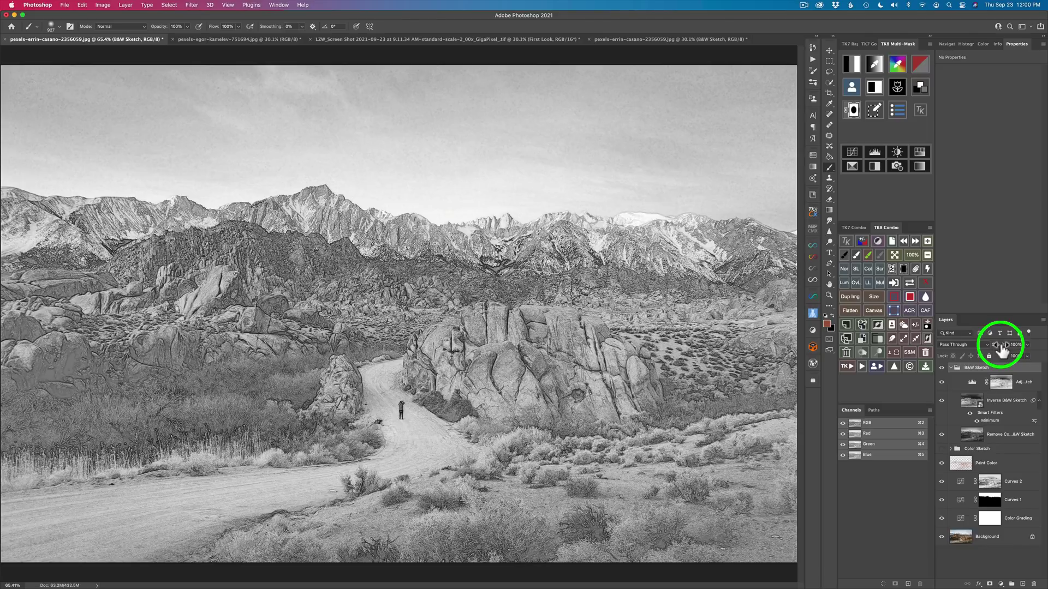
{"action": "left_click_drag", "start_coordinate": [1002, 351], "coordinate": [992, 352]}
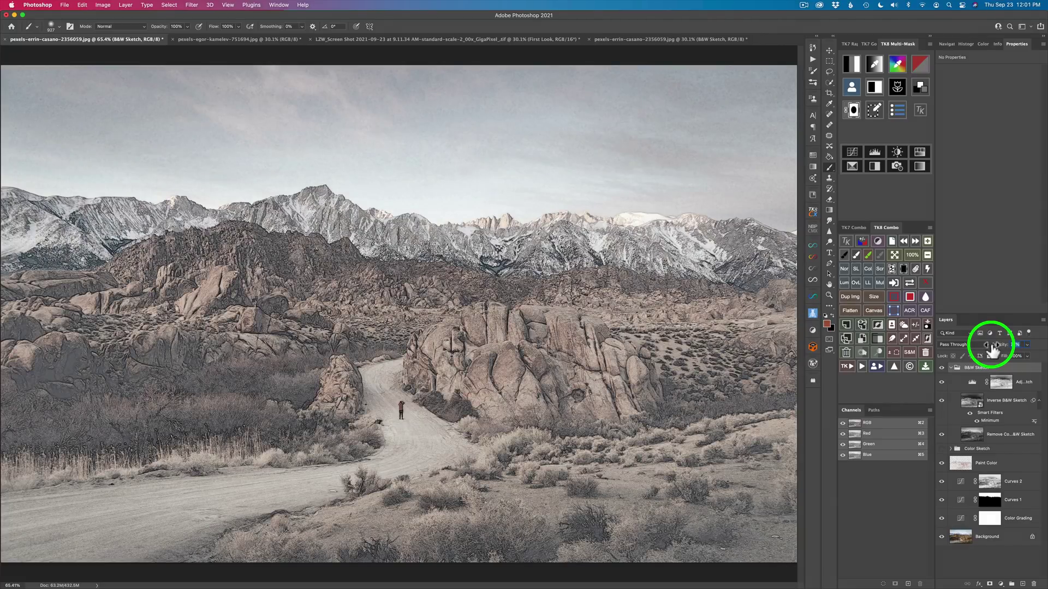
{"action": "left_click_drag", "start_coordinate": [993, 352], "coordinate": [1037, 351]}
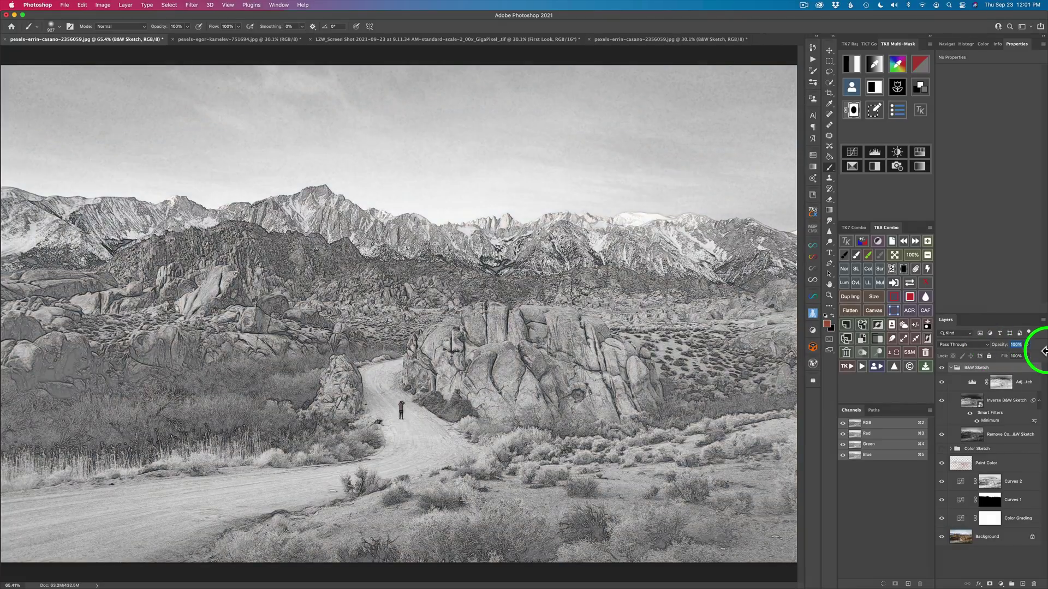
Change the B&W Sketch group's blend mode from Pass Through to Normal.
{"action": "left_click", "coordinate": [986, 345]}
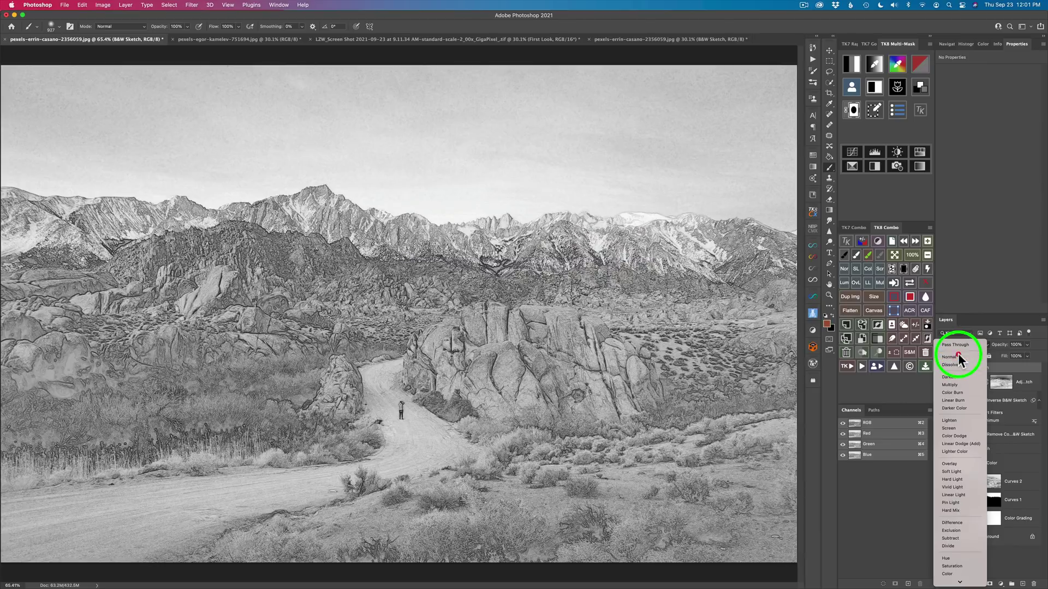
{"action": "left_click", "coordinate": [958, 355]}
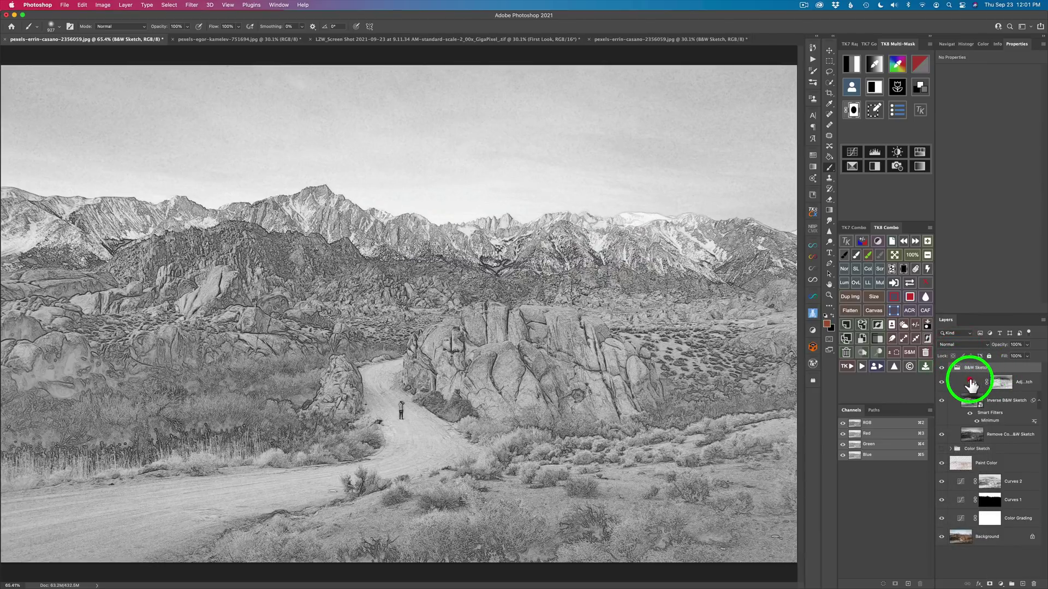
{"action": "left_click", "coordinate": [971, 385]}
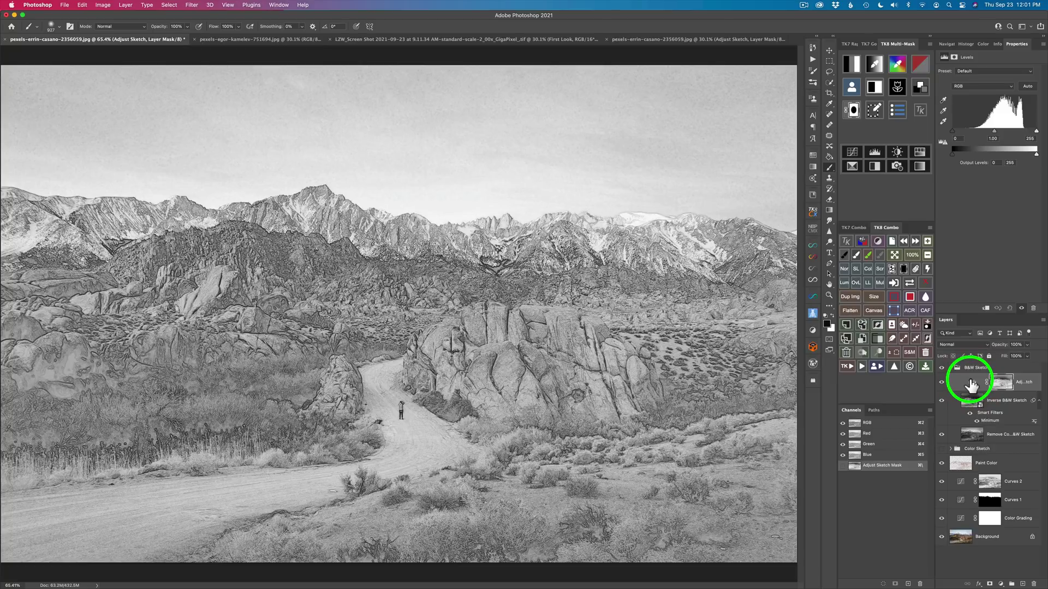
Add a Levels layer to the B&W Sketch group with the midtone set to 0.54.
{"action": "left_click", "coordinate": [874, 154]}
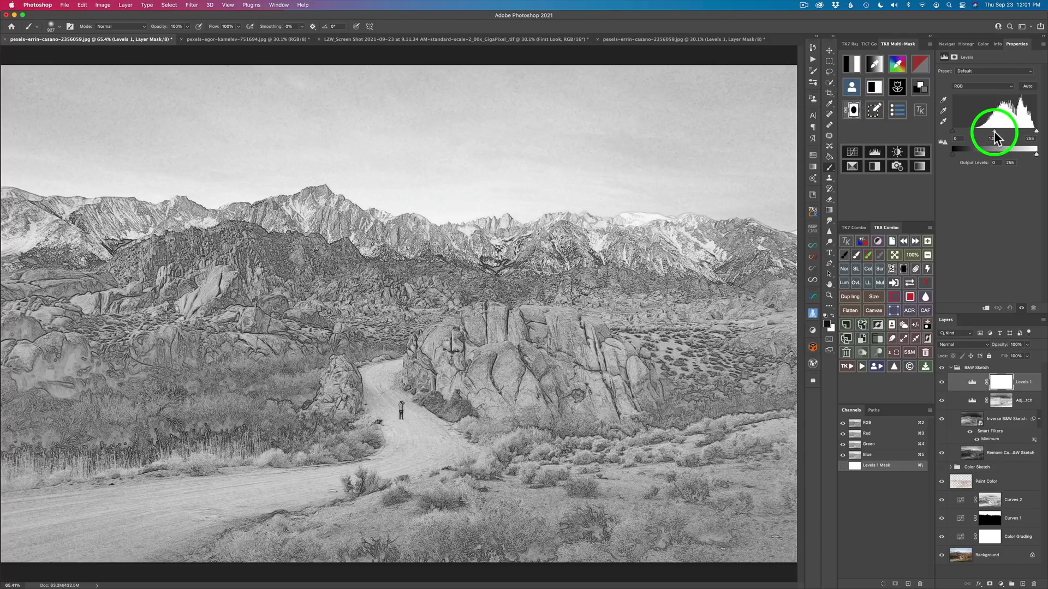
{"action": "mouse_move", "coordinate": [994, 133]}
{"action": "left_mouse_down"}
{"action": "mouse_move", "coordinate": [1011, 133]}
{"action": "mouse_move", "coordinate": [1010, 143]}
{"action": "left_mouse_up"}
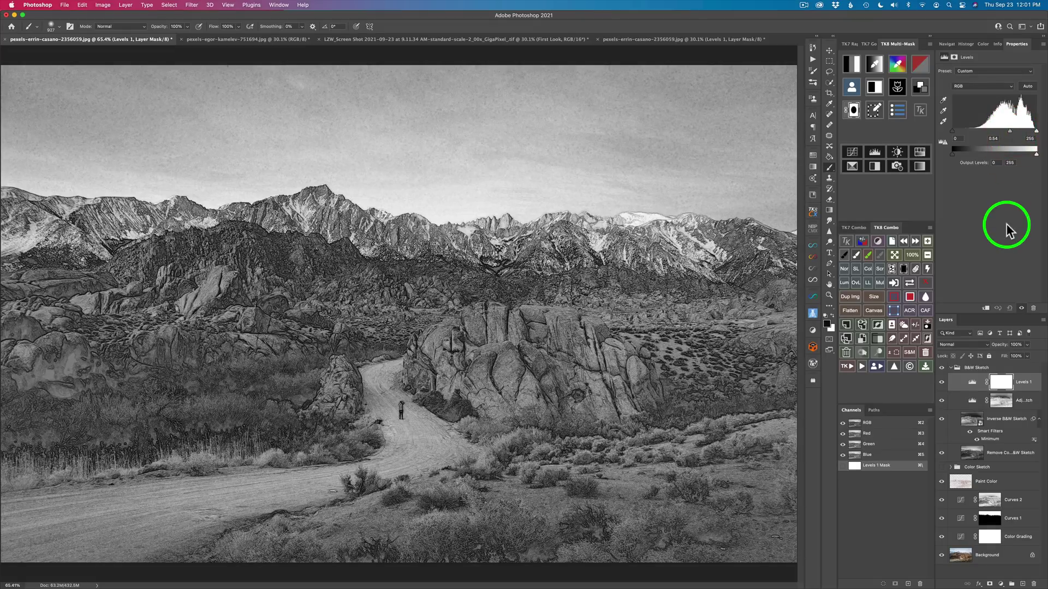